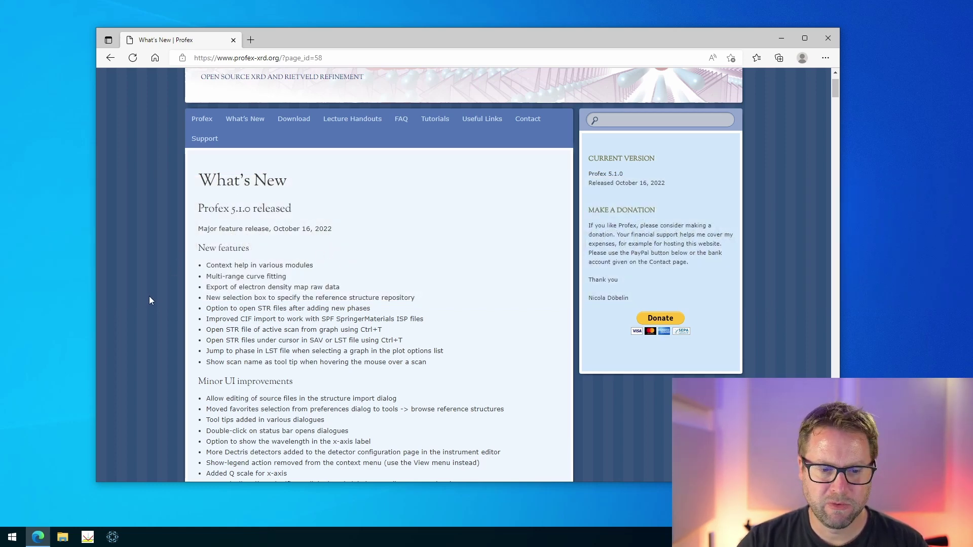
Scroll down and back up through the Profex 5.1.0 What's New list in Edge.
scroll(153, 297, "down", 3)
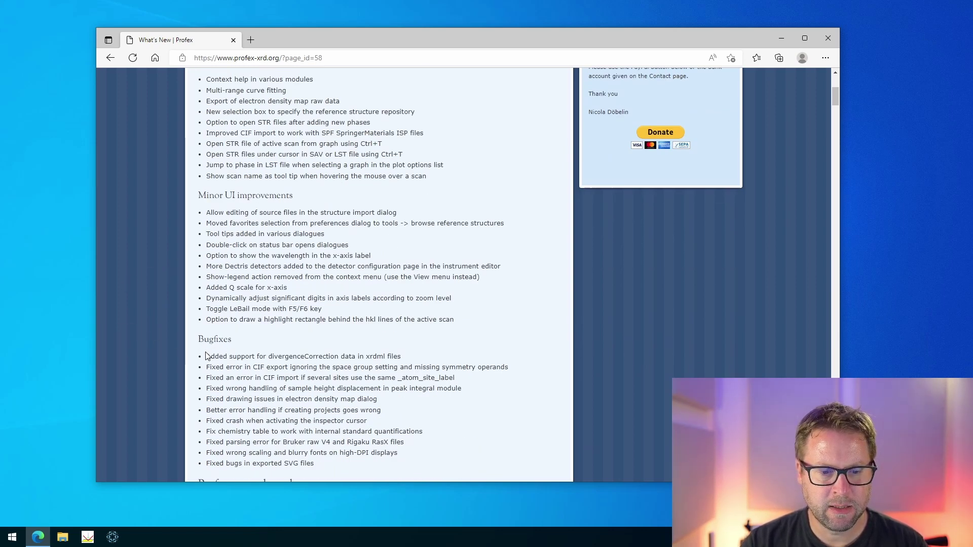
scroll(148, 369, "up", 2)
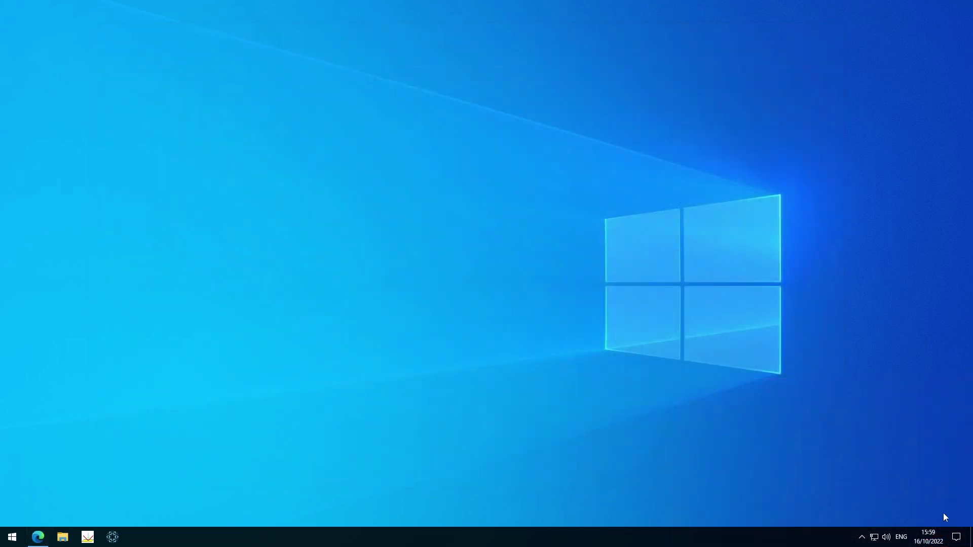
left_click(956, 537)
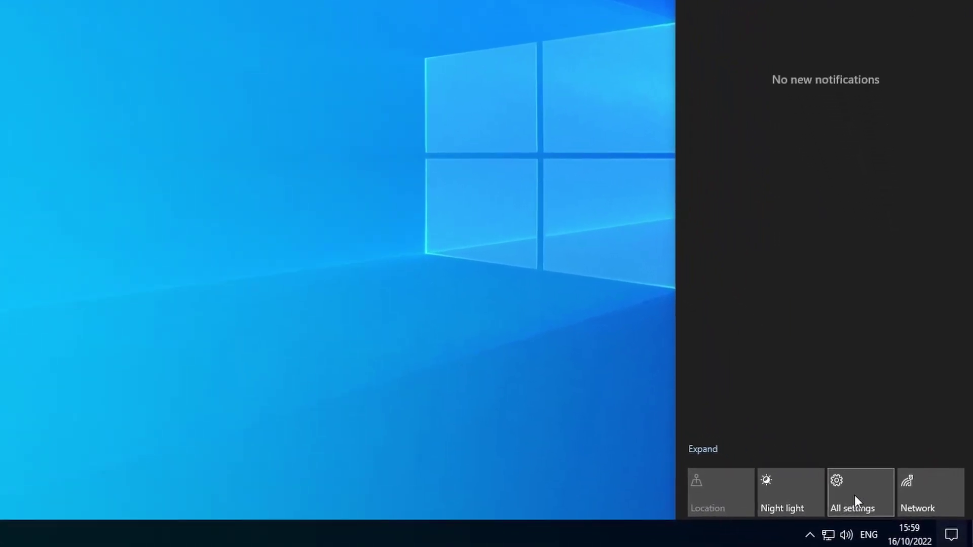
left_click(856, 492)
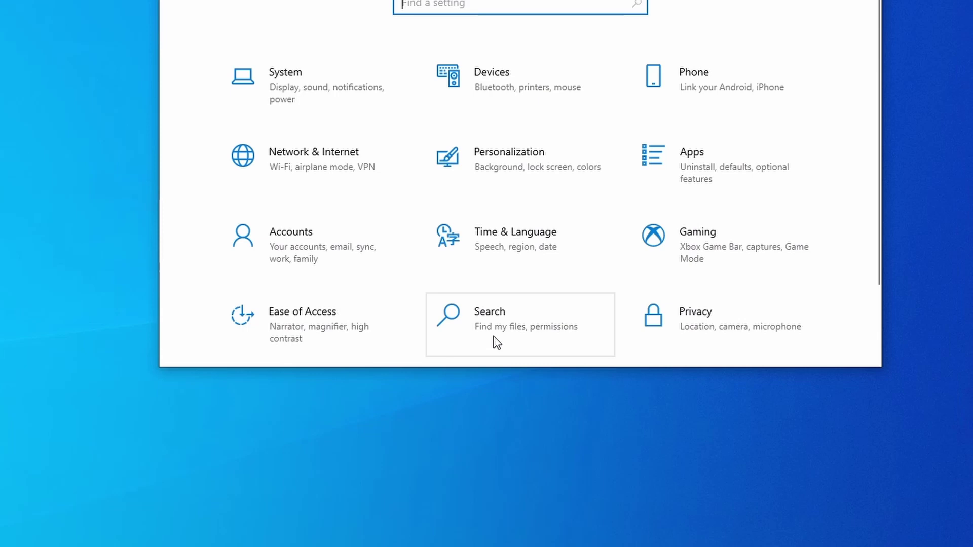
left_click(751, 168)
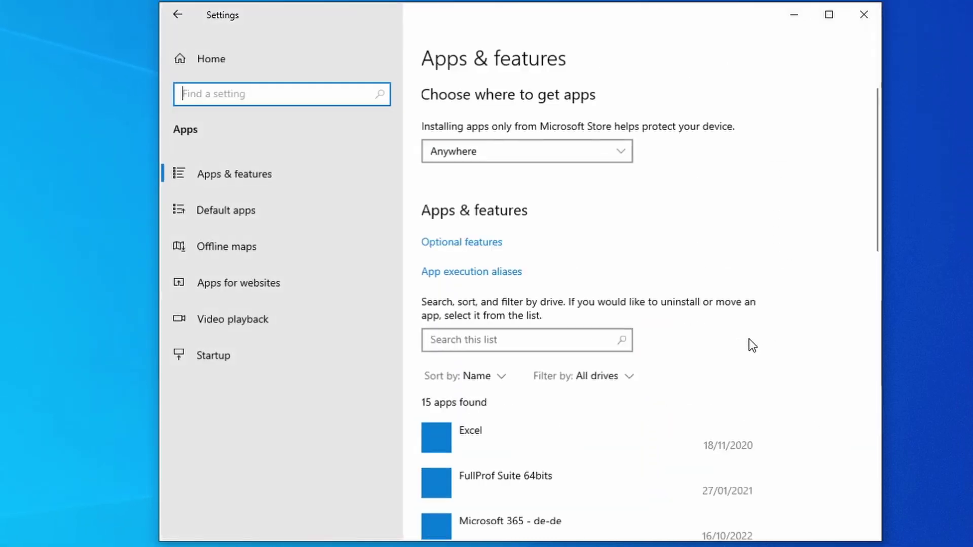
left_click(543, 339)
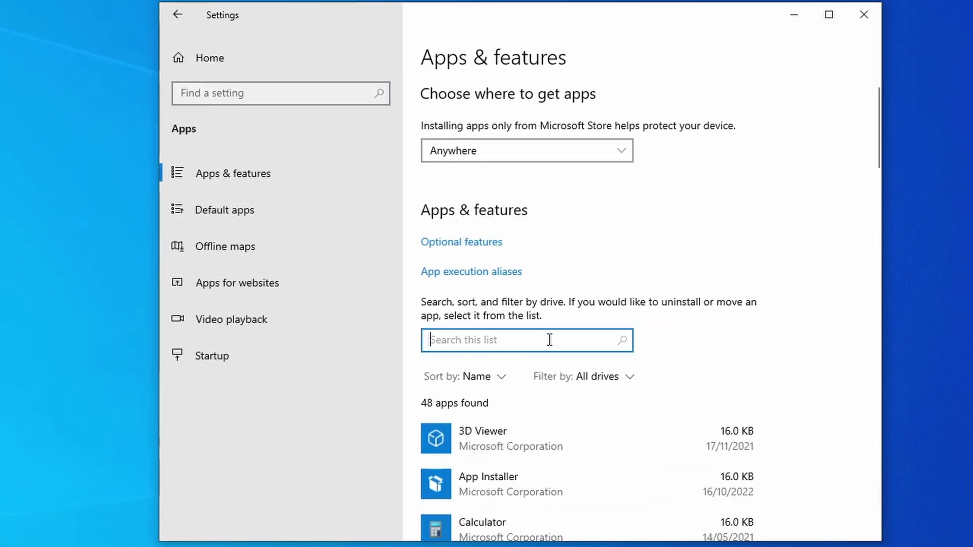
type("profex")
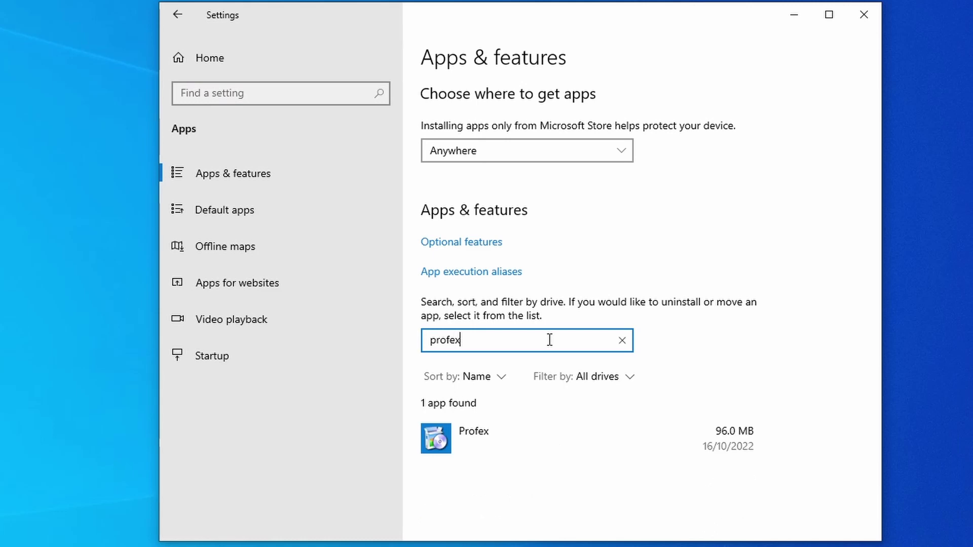
left_click(576, 435)
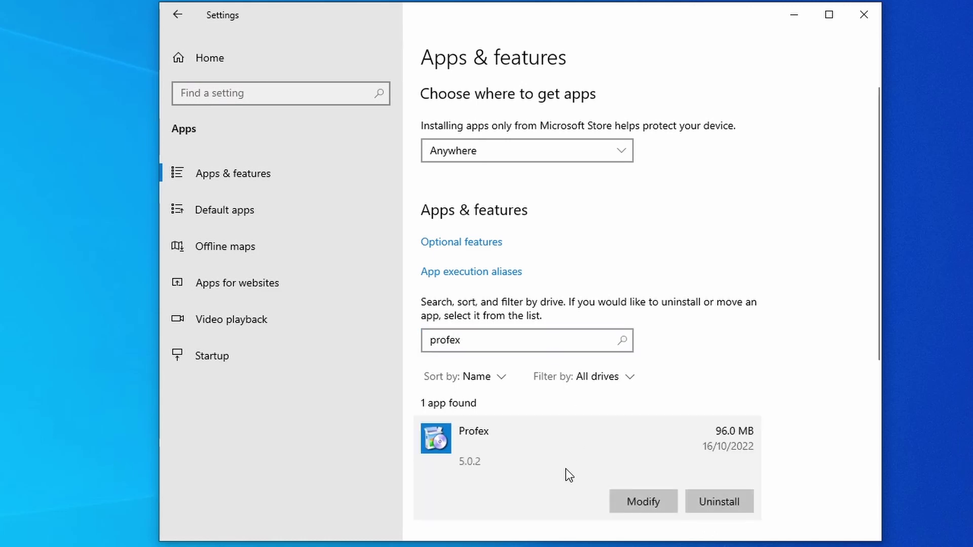
left_click(651, 501)
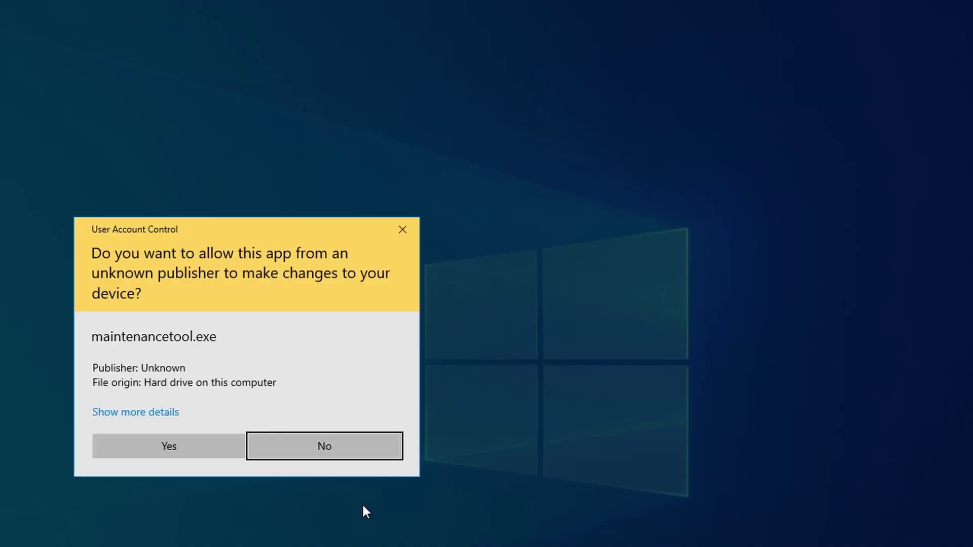
left_click(185, 452)
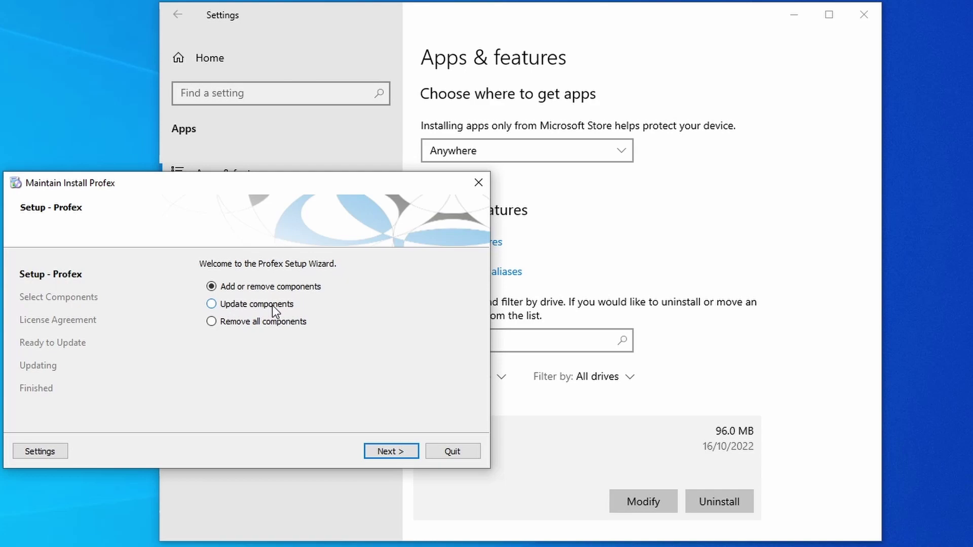
left_click(462, 451)
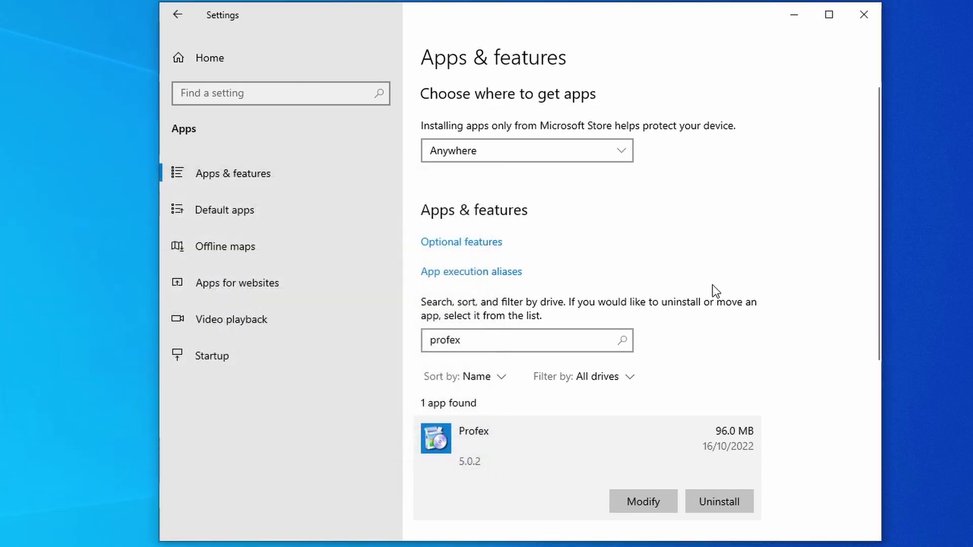
left_click(864, 16)
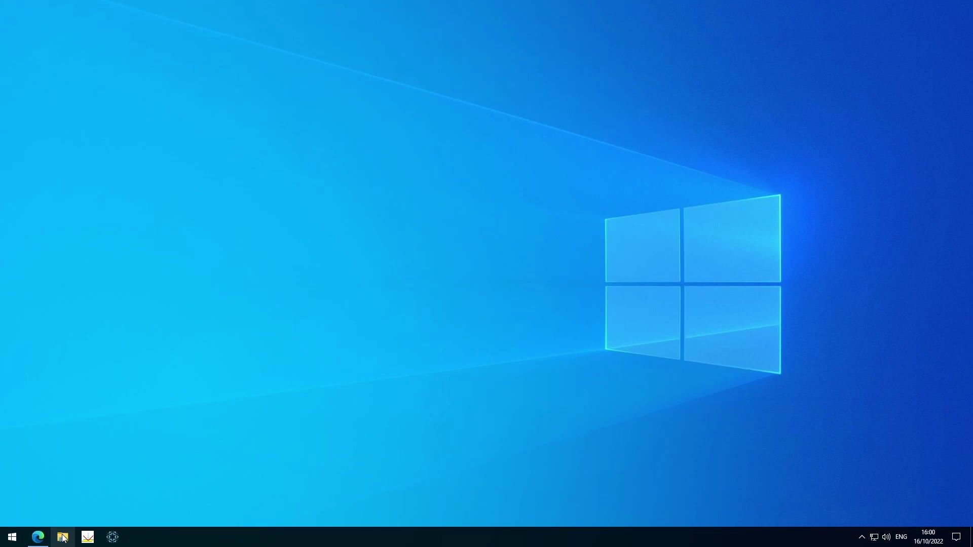
Browse to C:\Program Files\Profex5 and run maintenancetool.exe.
left_click(62, 537)
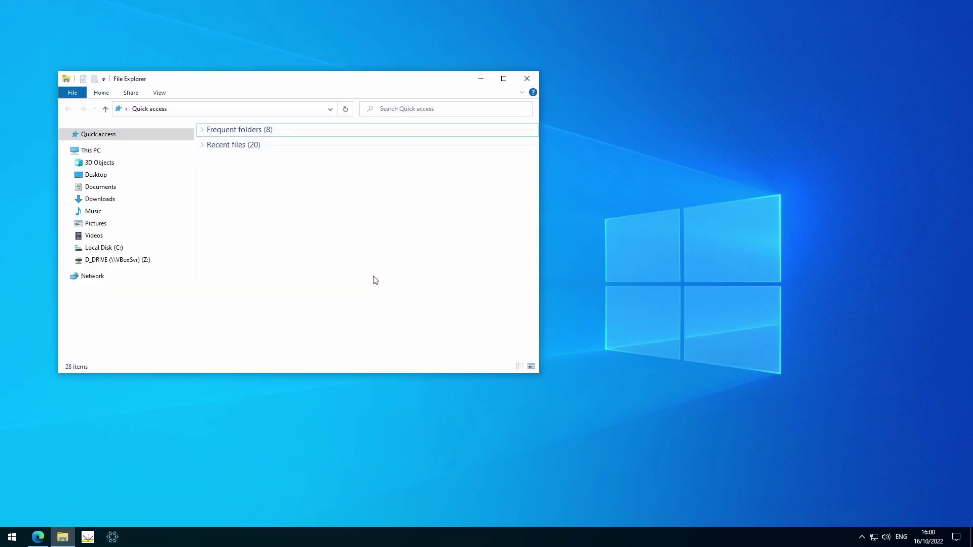
left_click(117, 248)
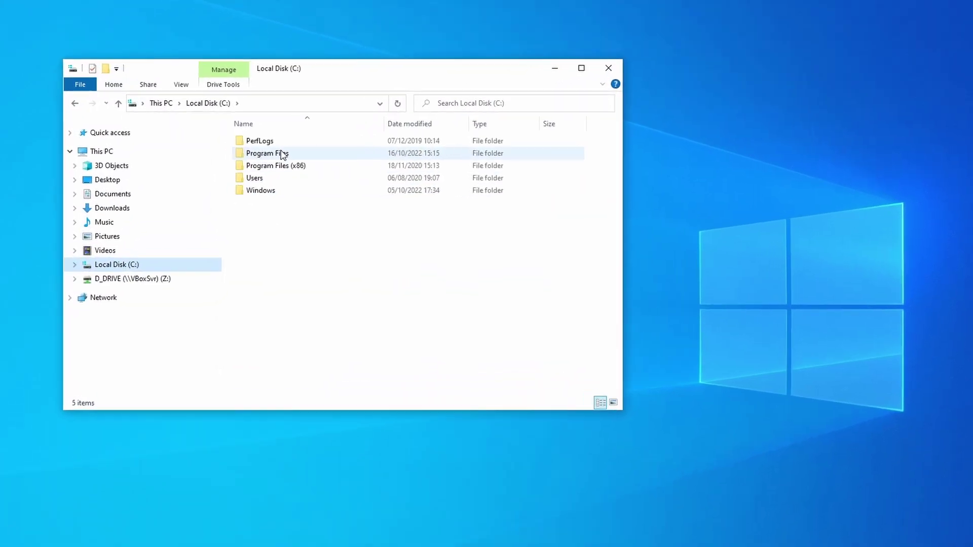
double_click(233, 152)
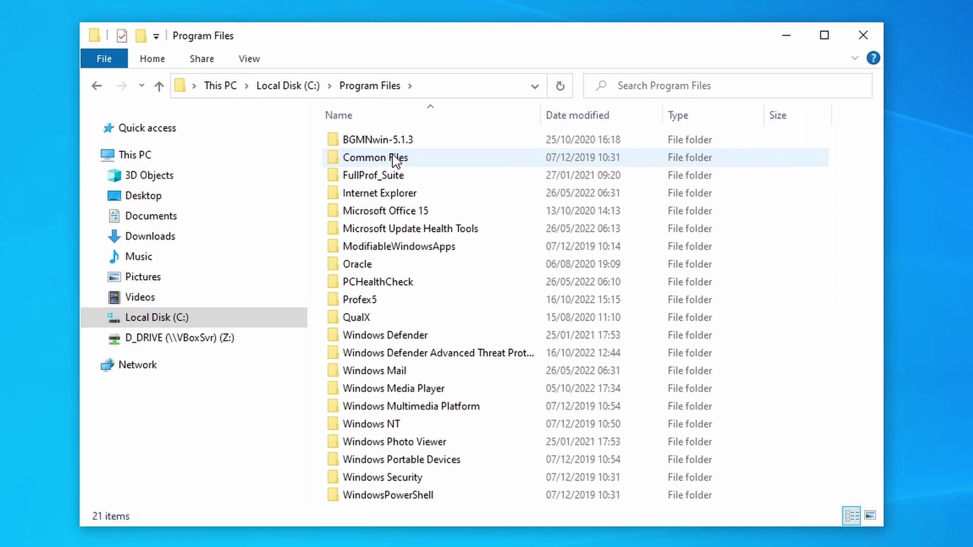
double_click(433, 303)
scroll(579, 408, "down", 2)
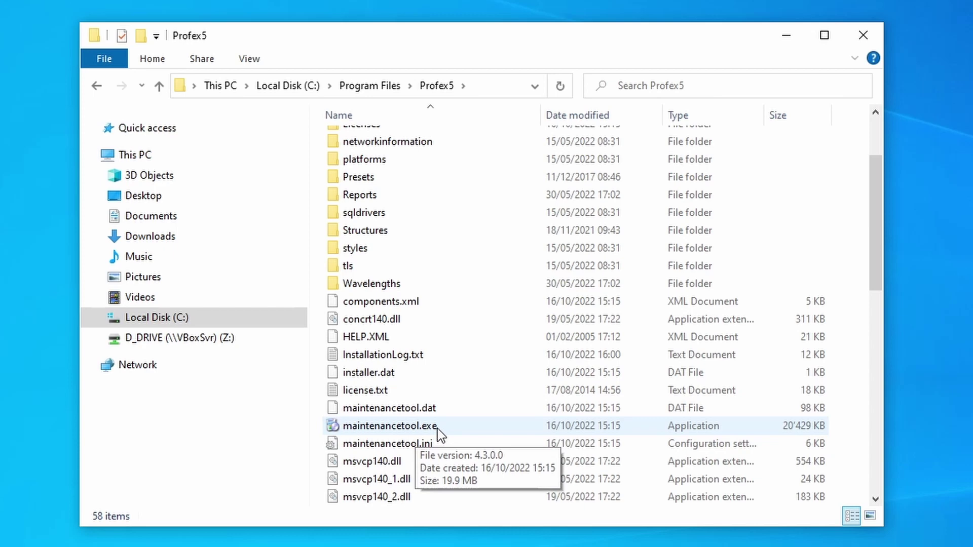
left_click(486, 430)
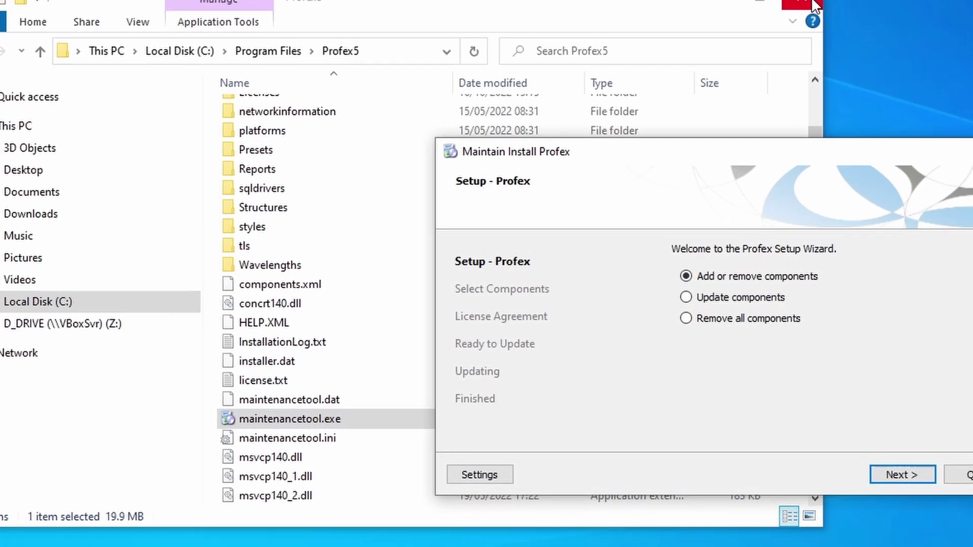
Update the installed Profex components to 5.1.0 with the maintenance wizard and finish it.
left_click(811, 4)
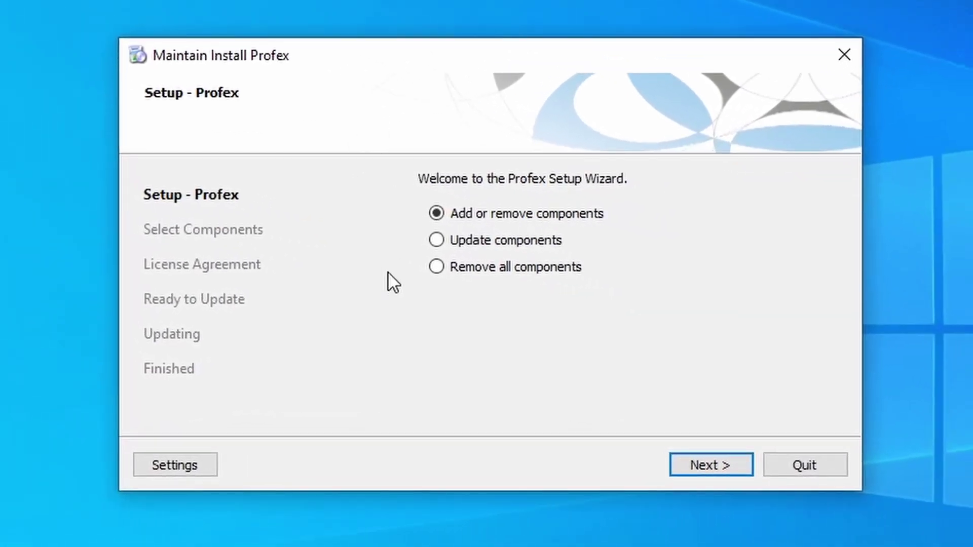
left_click(439, 239)
left_click(697, 464)
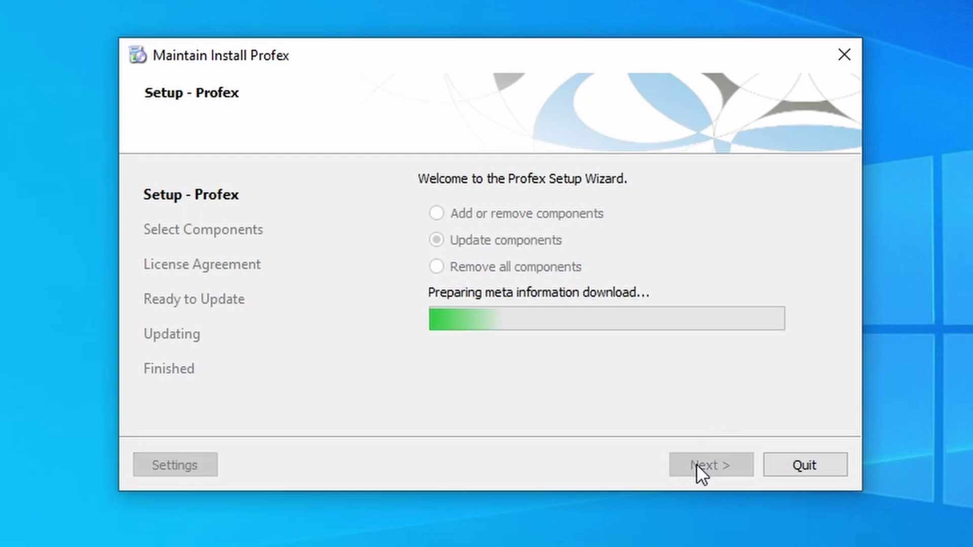
left_click_drag(484, 409, 445, 411)
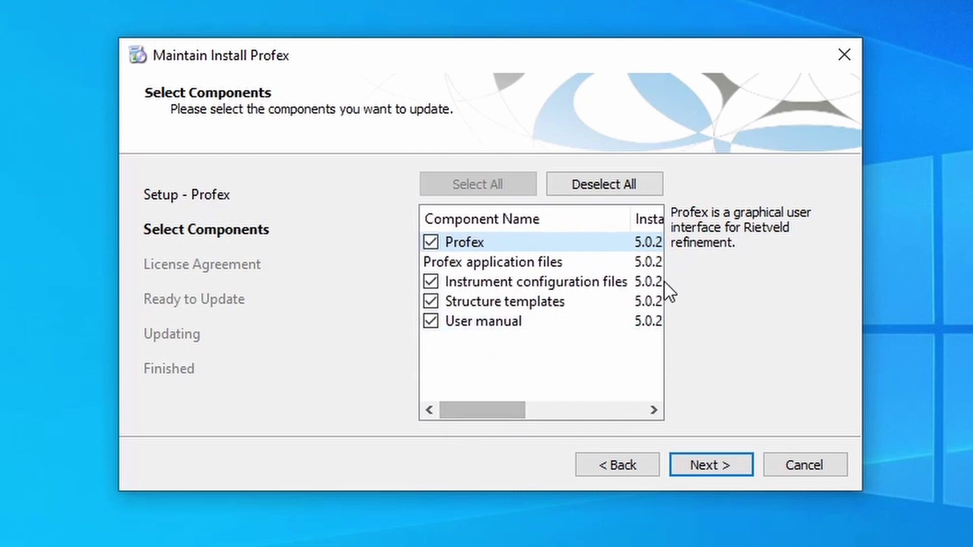
left_click(707, 464)
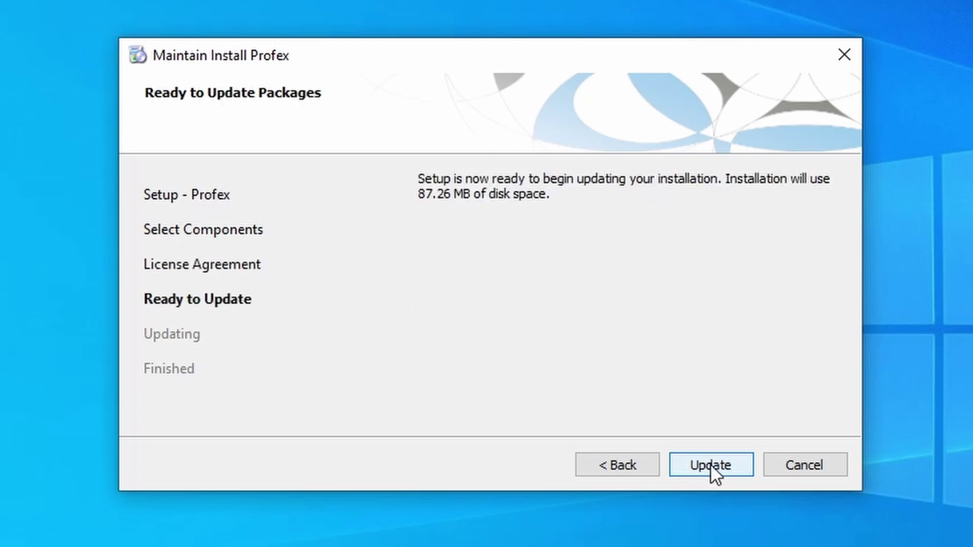
left_click(710, 464)
left_click(392, 453)
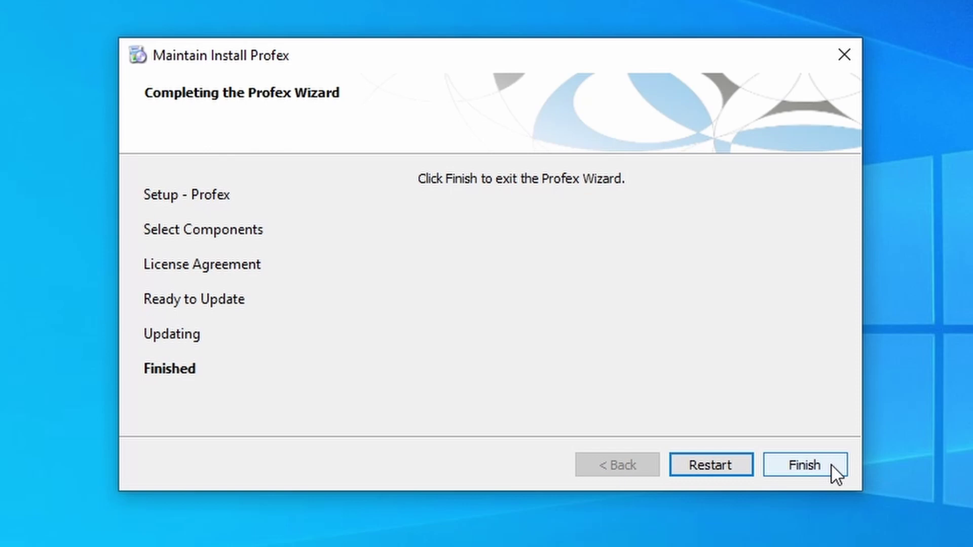
left_click(831, 464)
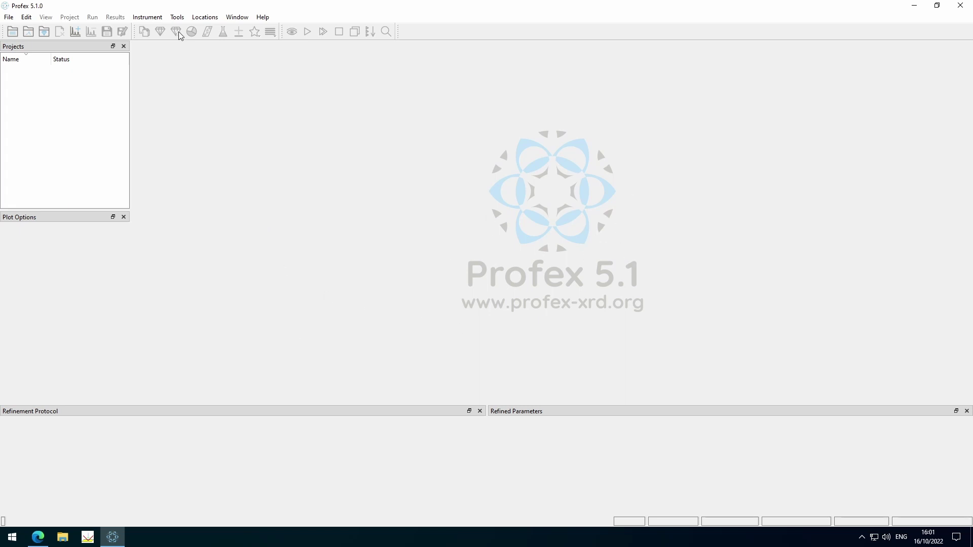
Rebuild the reference structure index with Tools > Index Reference Structures.
left_click(182, 20)
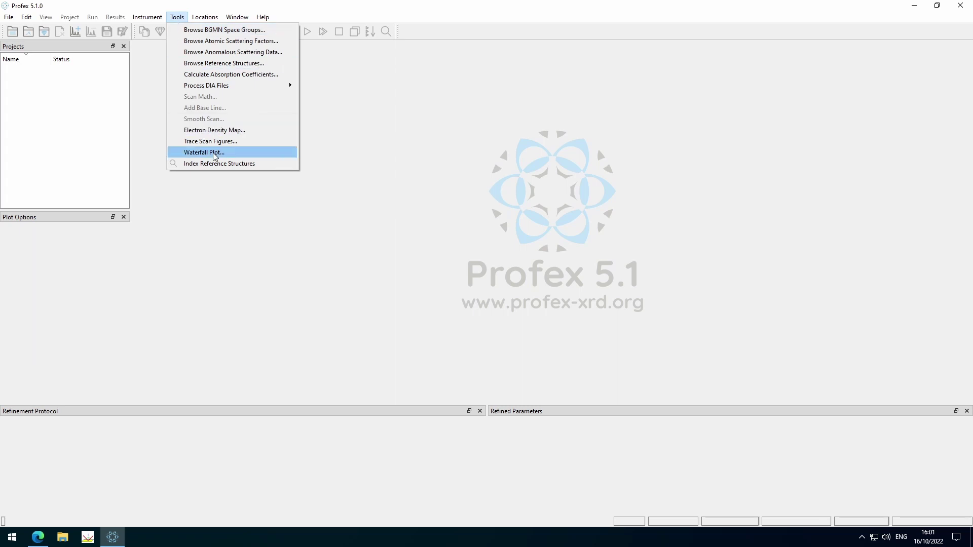
left_click(273, 165)
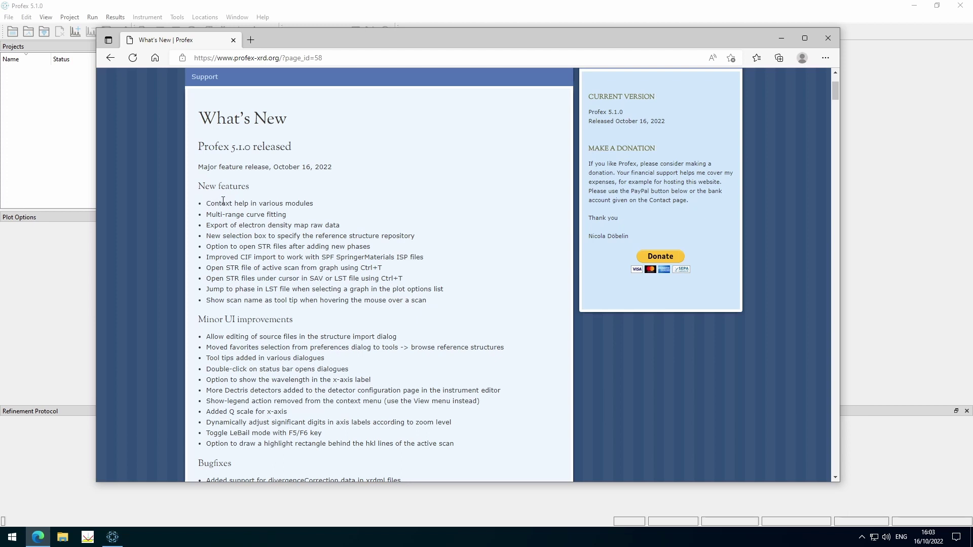
Close the What's New browser window and show the Context Help panel.
key("alt+F4")
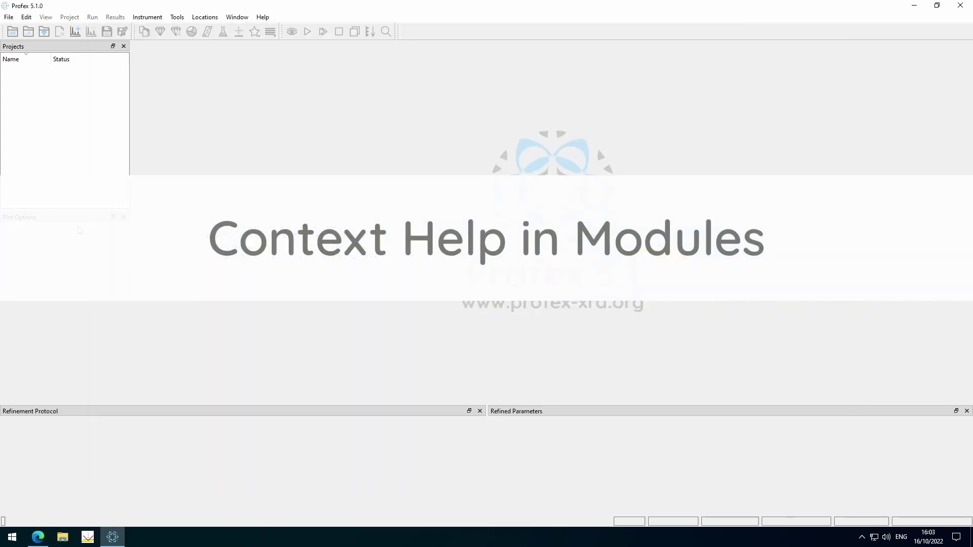
left_click(236, 18)
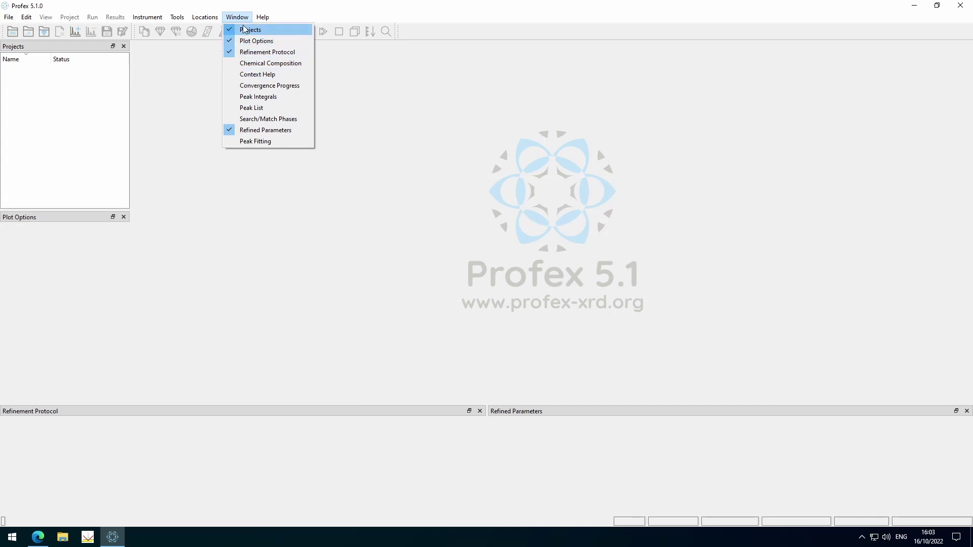
left_click(286, 76)
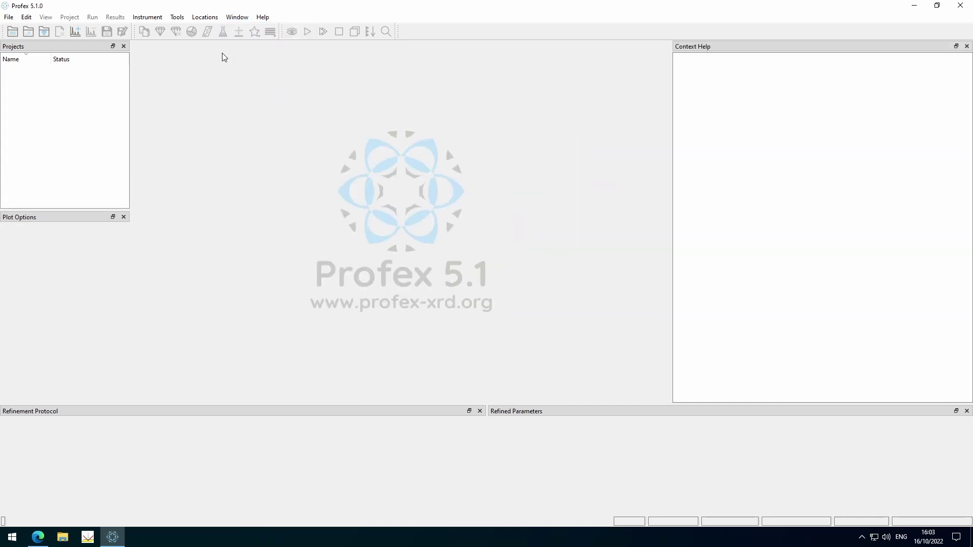
Open the 01-tutorial.raw scan and view its 01-tutorial.sav control file.
left_click(28, 31)
double_click(115, 81)
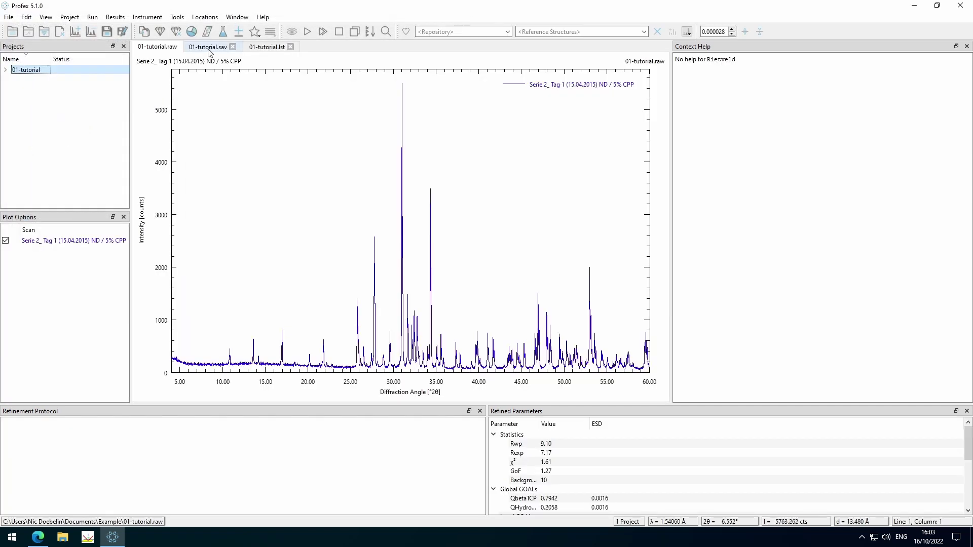
left_click(209, 48)
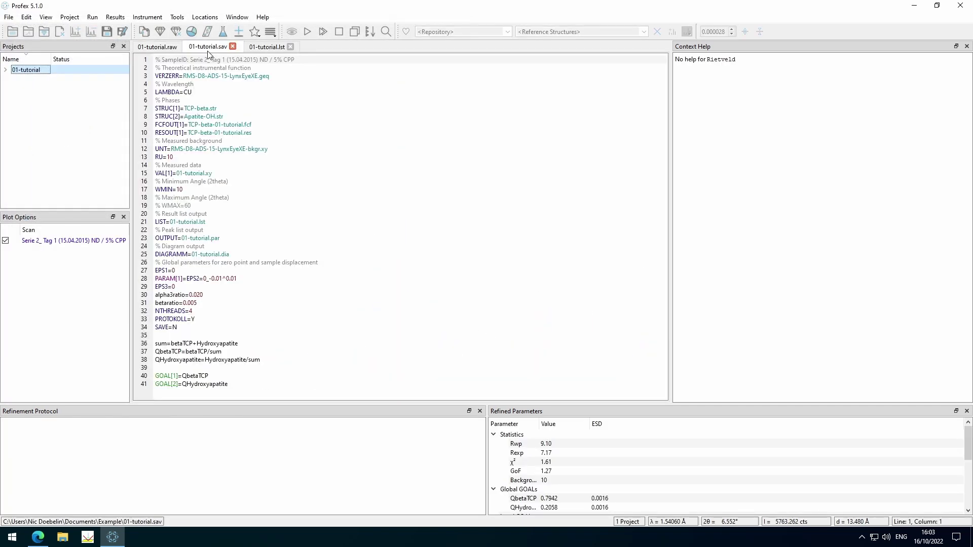
Show context help for the STRUC, FCFOUT, RESOUT and UNT keyword lines.
left_click(171, 109)
left_click(168, 116)
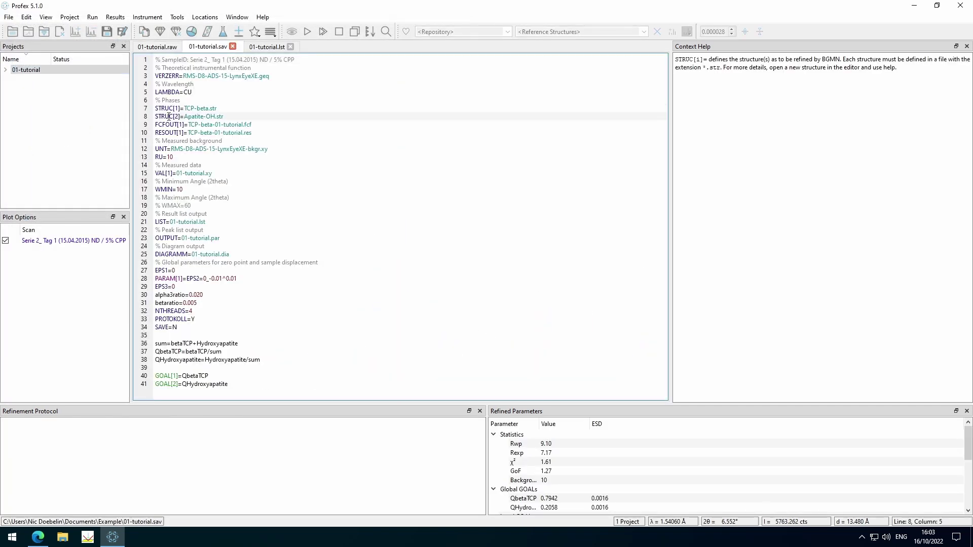
left_click(171, 124)
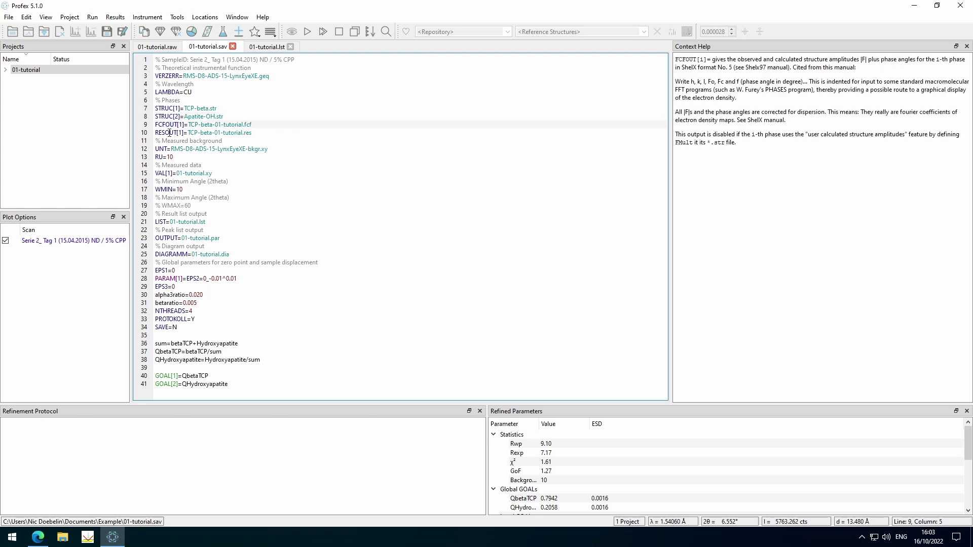
left_click(170, 132)
left_click(165, 149)
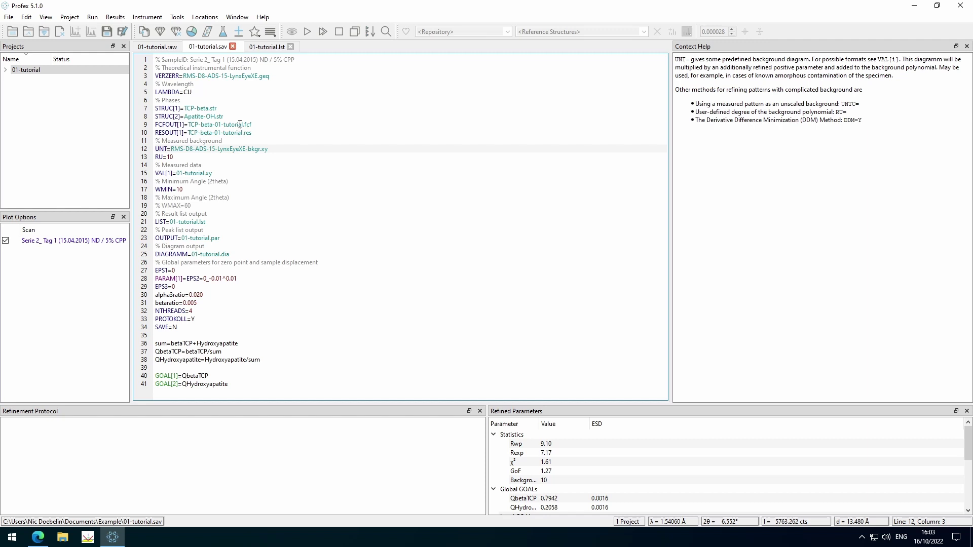
Show the Search/Match Phases panel and review its help page and Controls settings.
left_click(243, 19)
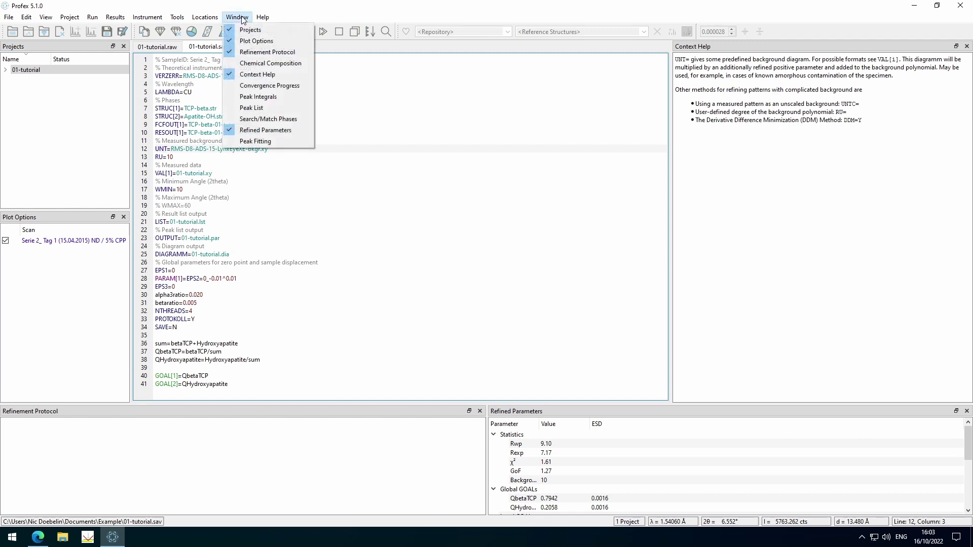
left_click(277, 119)
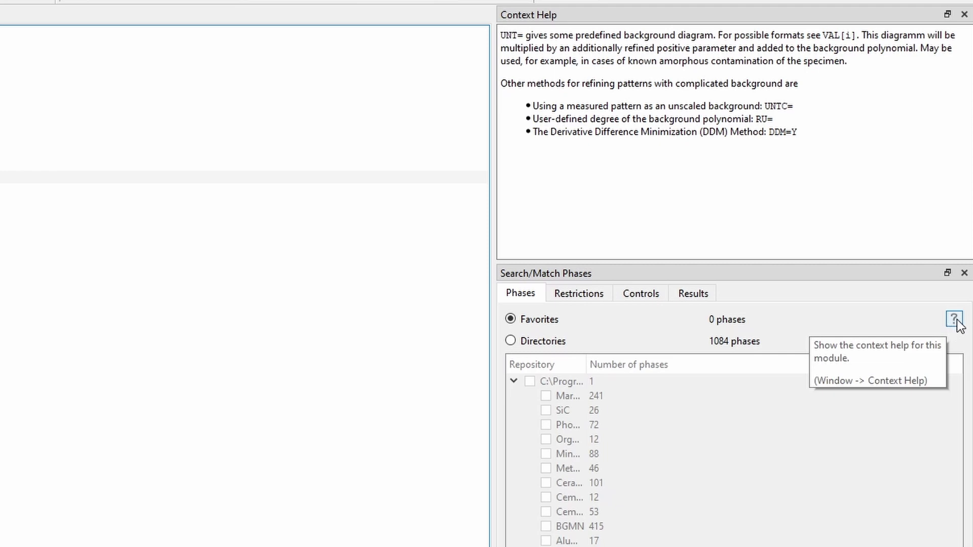
left_click(954, 320)
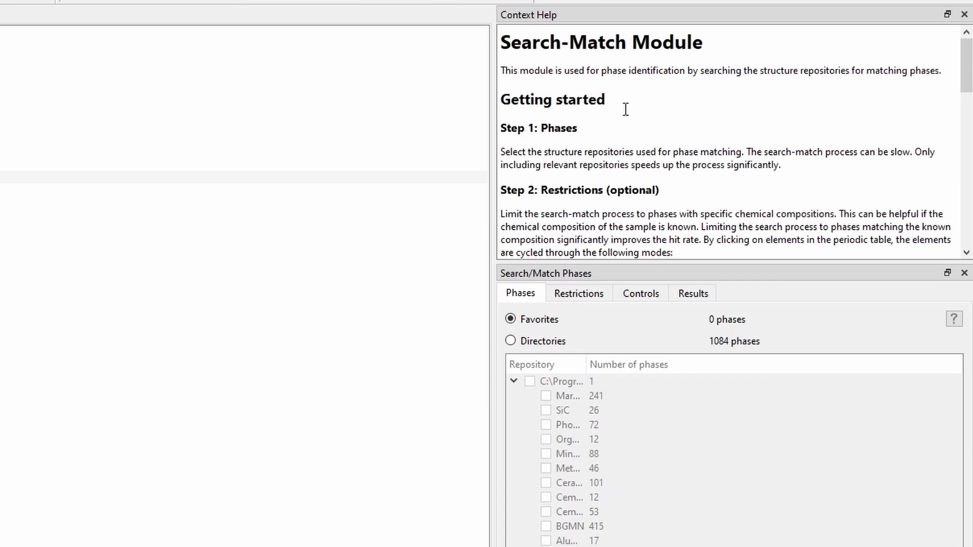
left_click(642, 293)
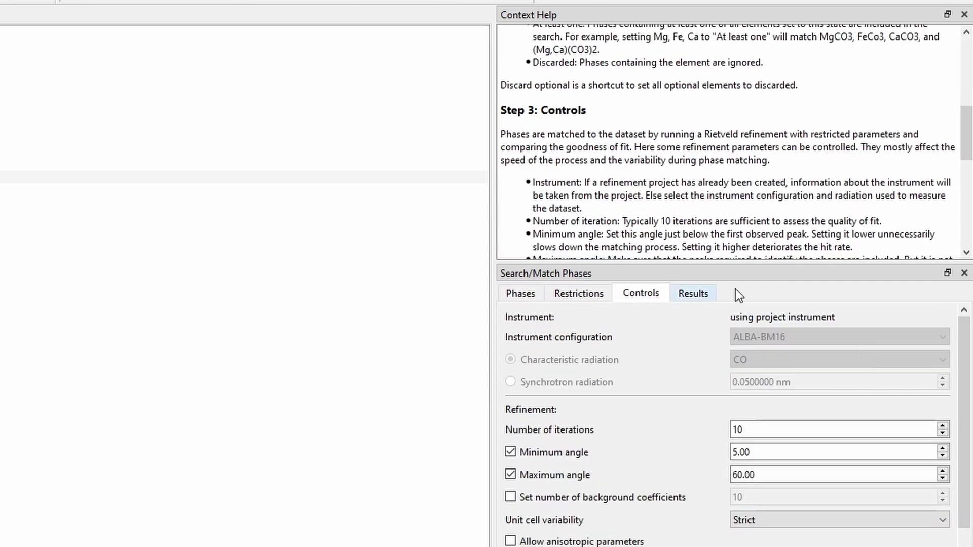
Close Search/Match, read the generic peak fitting help page, and return to Profex.
left_click(964, 273)
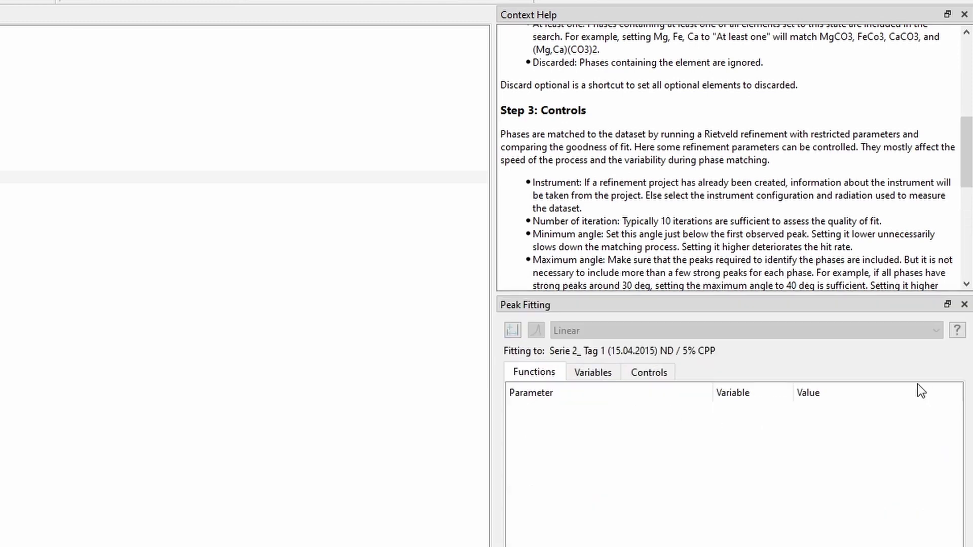
left_click(957, 330)
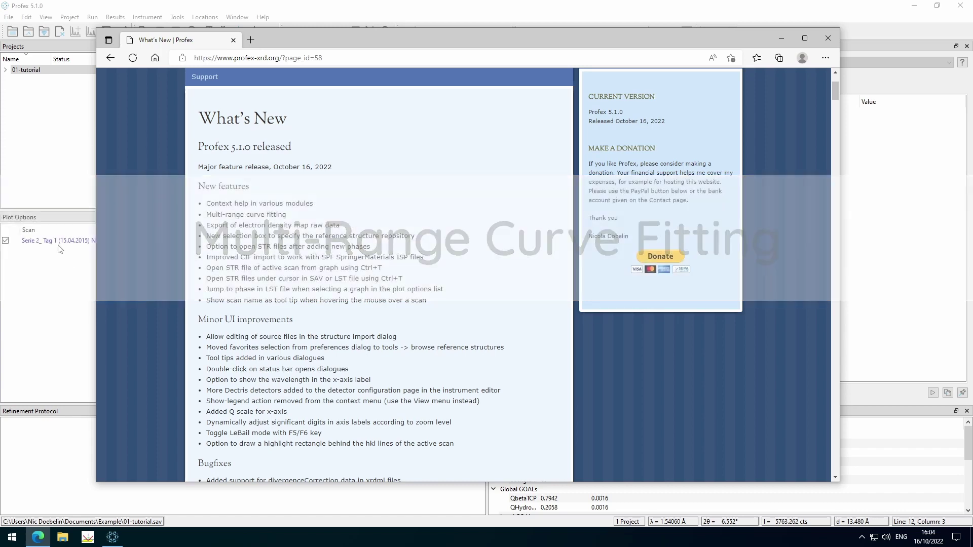
left_click(66, 186)
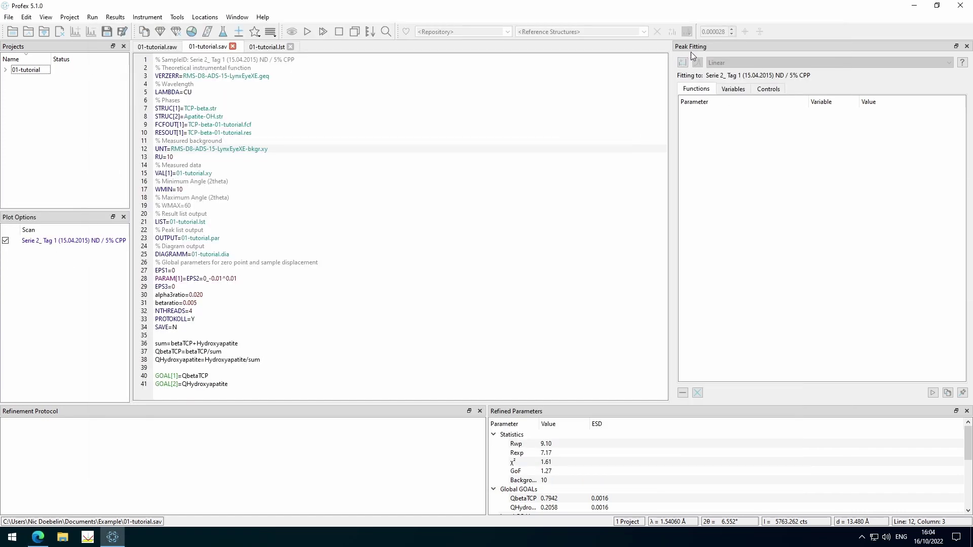
Display the 01-tutorial.raw plot and zoom in on about 12–19° 2θ.
left_click(237, 17)
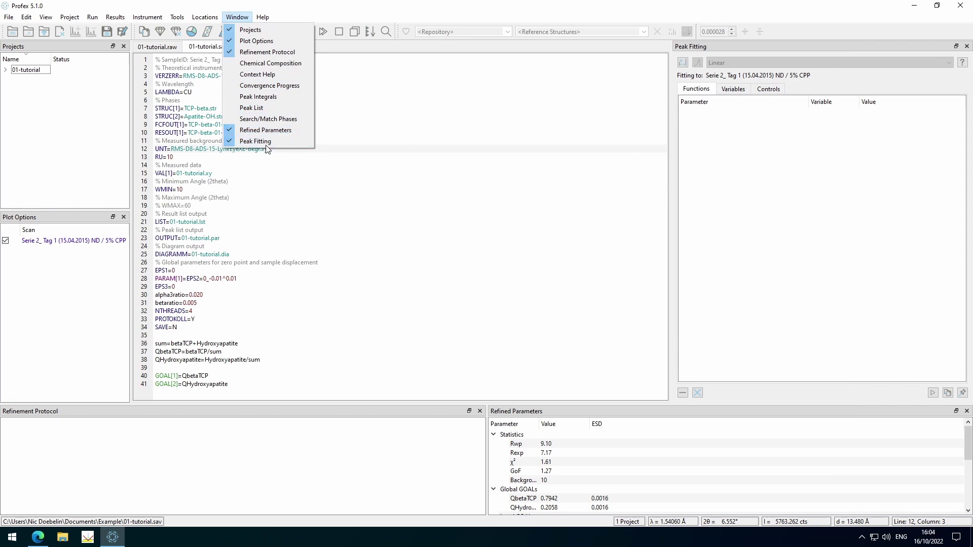
left_click(126, 71)
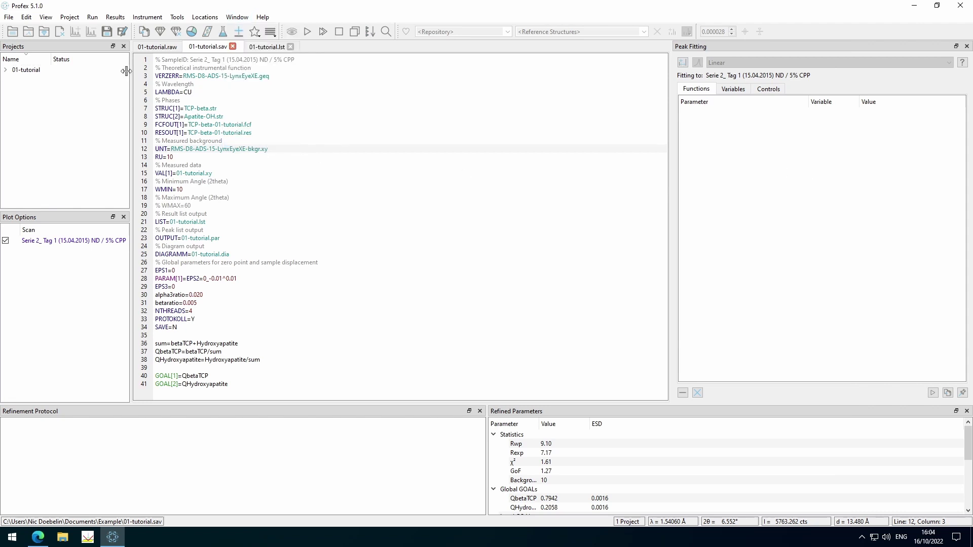
left_click(156, 47)
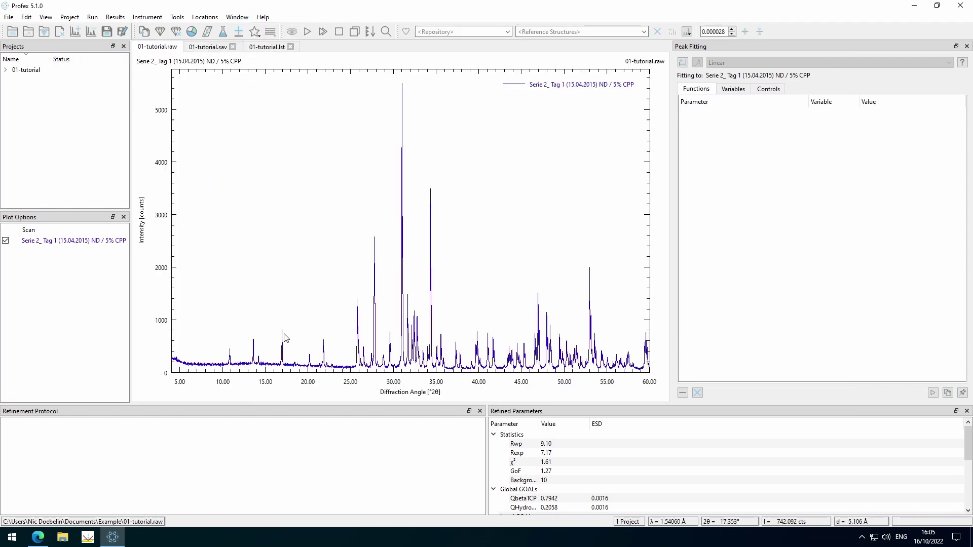
left_click_drag(234, 297, 300, 386)
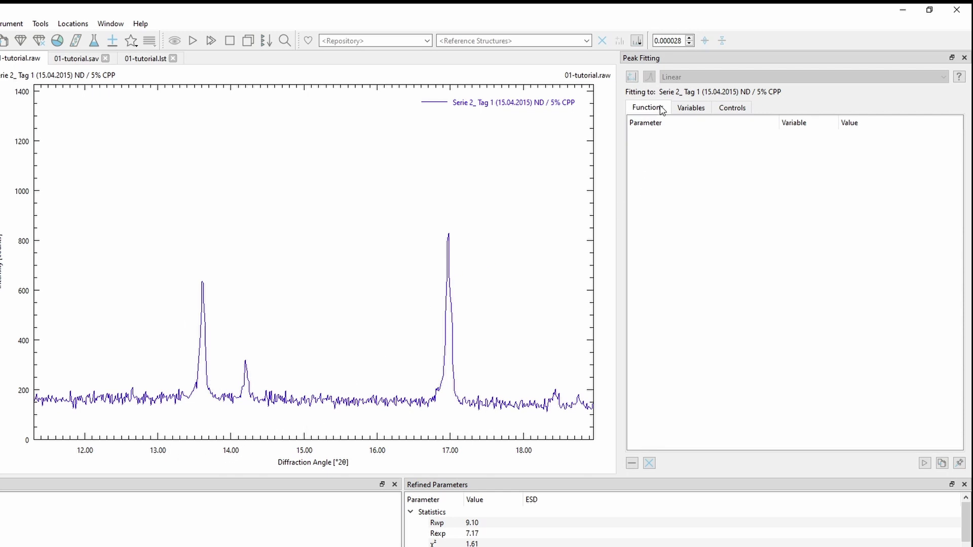
Create a fit range from about 12.9° to 14.8° with a linear background.
left_click(632, 78)
double_click(151, 351)
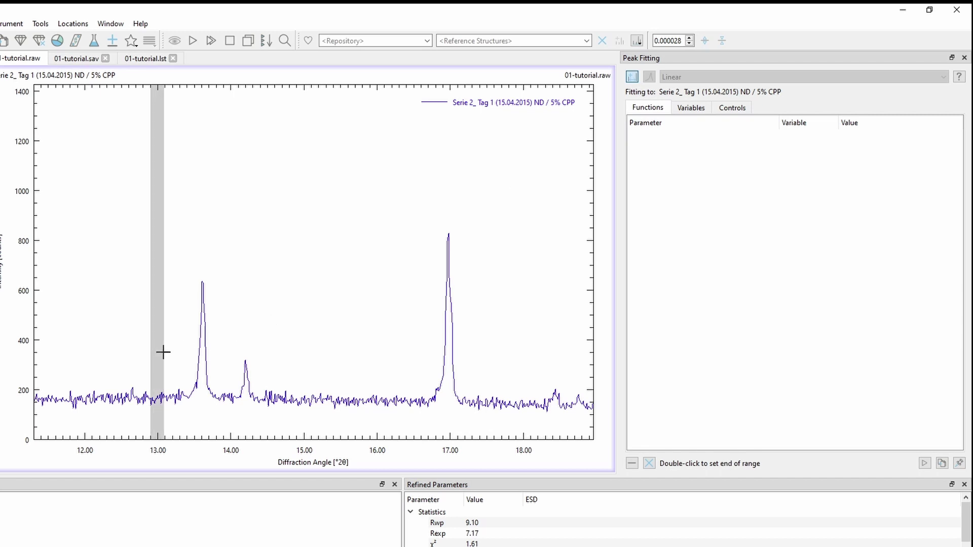
double_click(290, 355)
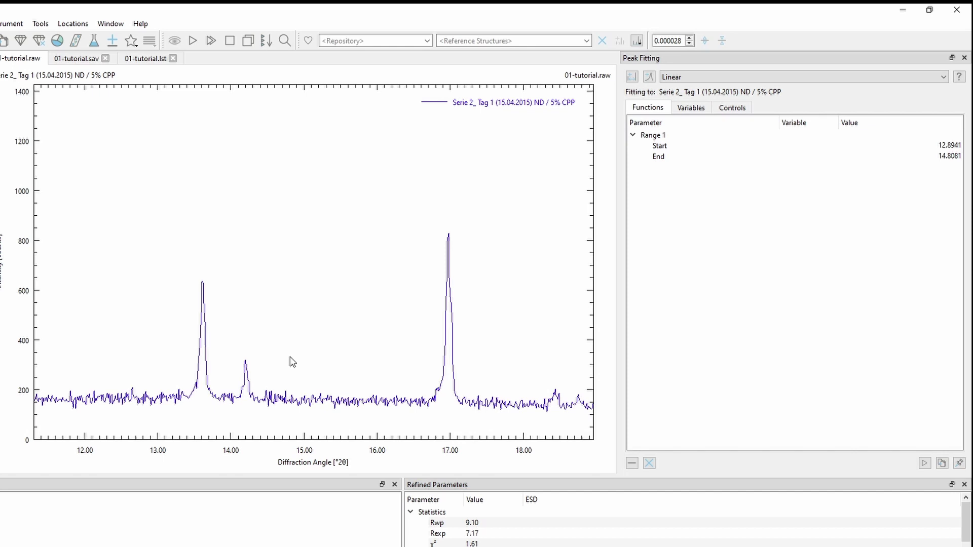
left_click(649, 77)
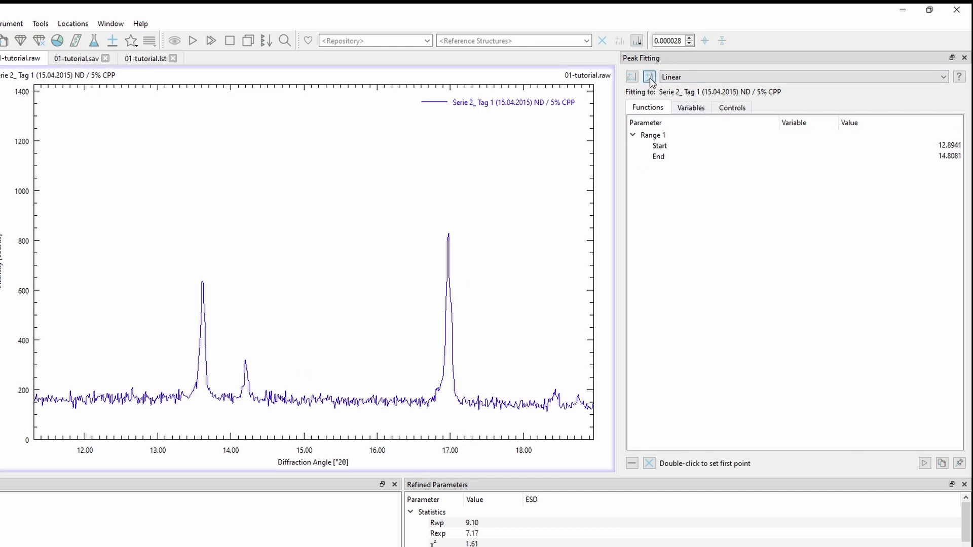
double_click(146, 398)
double_click(275, 403)
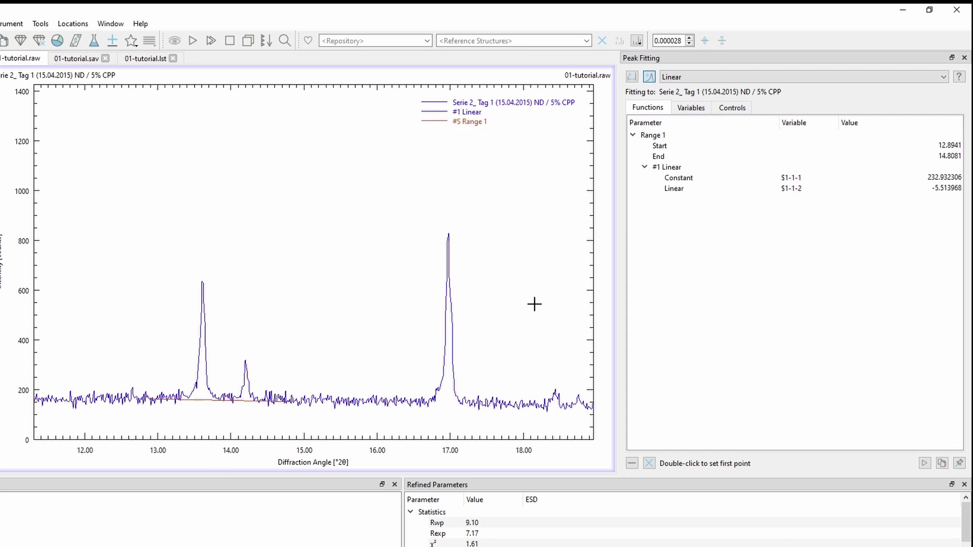
Add two Pseudo-Voigt peaks at about 13.6° and 14.2° to the range.
left_click(730, 76)
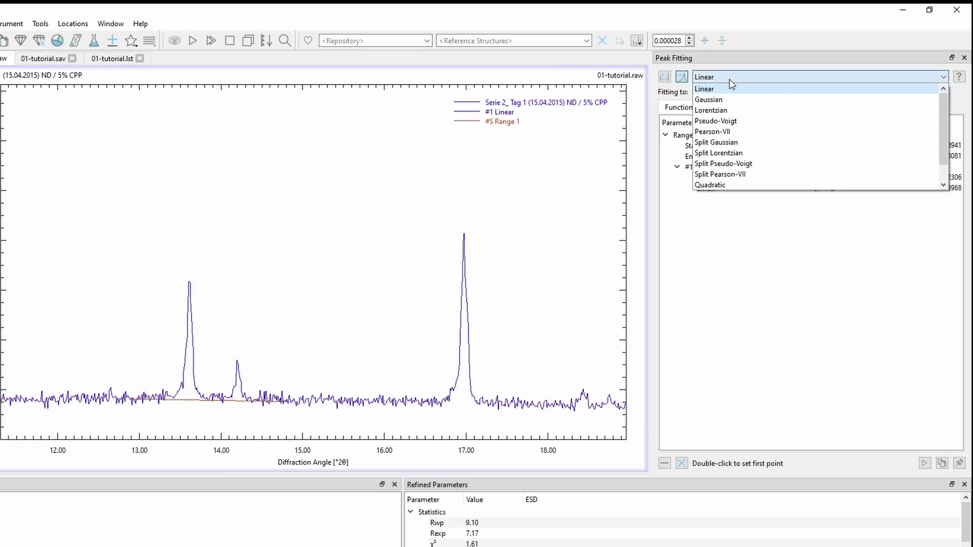
left_click(771, 124)
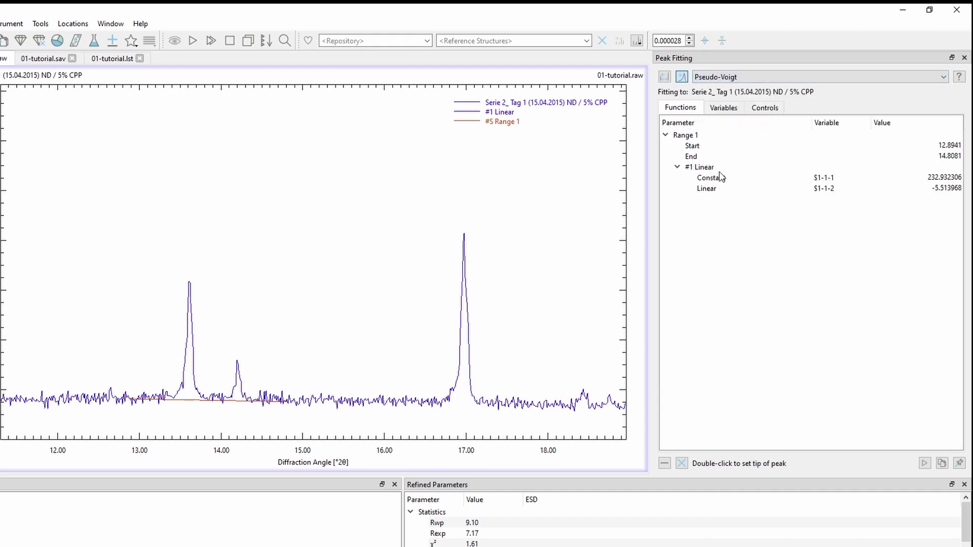
scroll(212, 333, "up", 3)
scroll(166, 337, "up", 1)
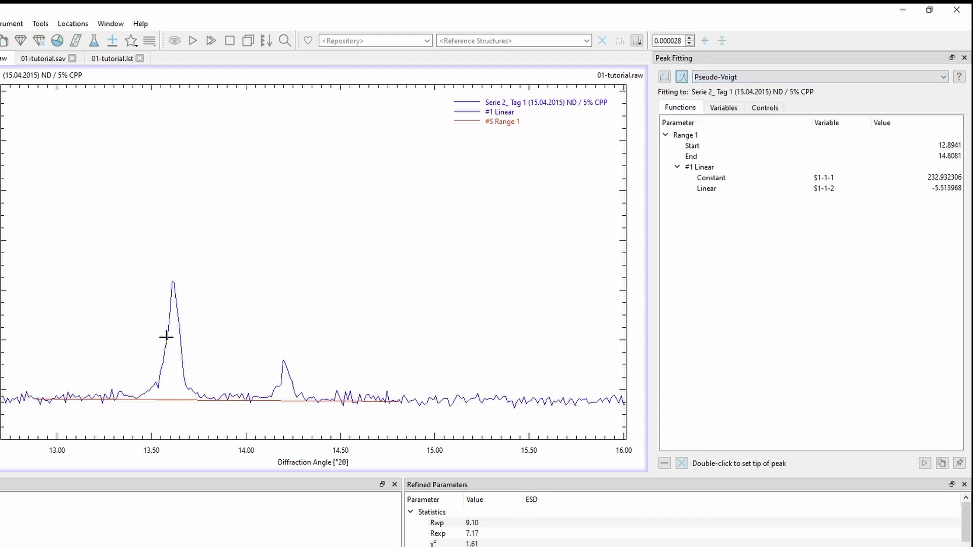
double_click(174, 310)
left_click(162, 396)
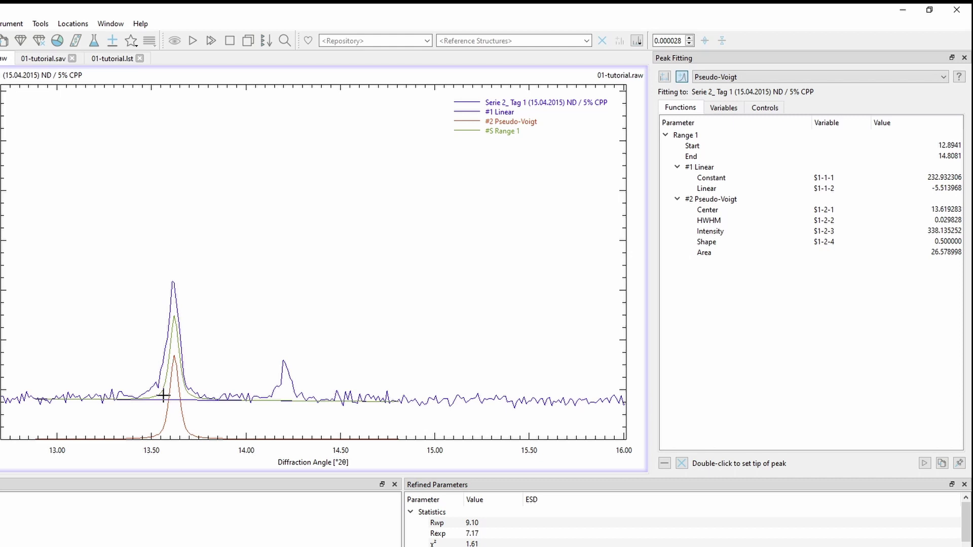
double_click(286, 376)
left_click(276, 400)
scroll(261, 304, "down", 3)
scroll(262, 304, "down", 1)
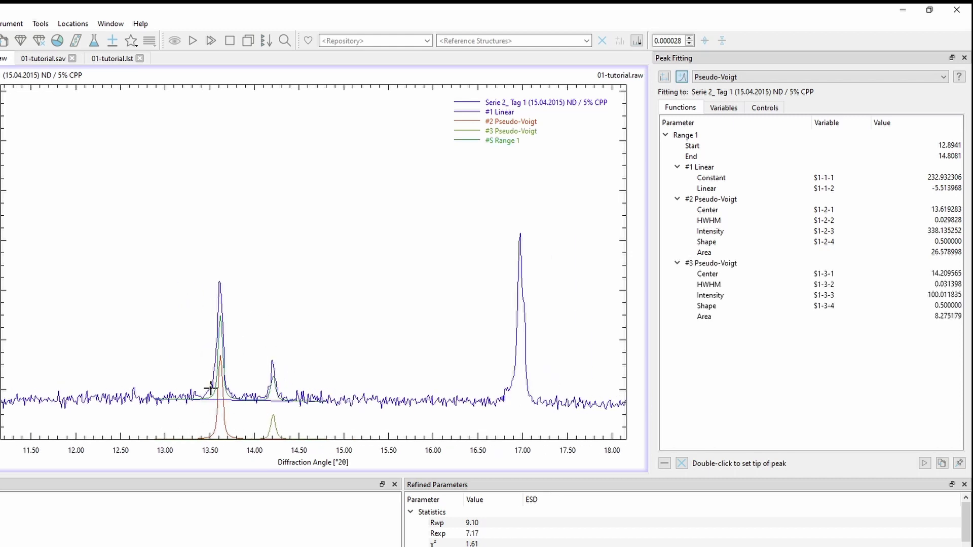
scroll(172, 284, "down", 4)
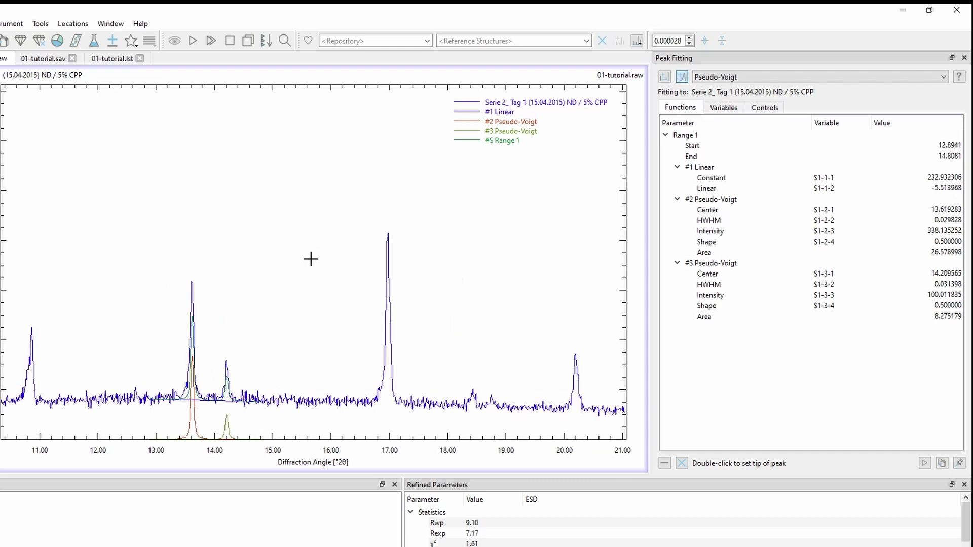
scroll(215, 281, "down", 2)
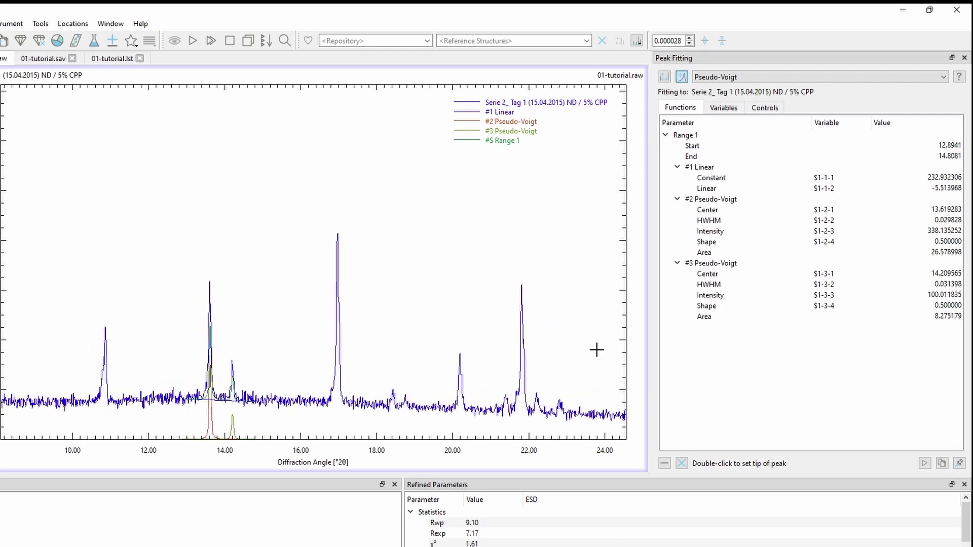
scroll(596, 349, "up", 2)
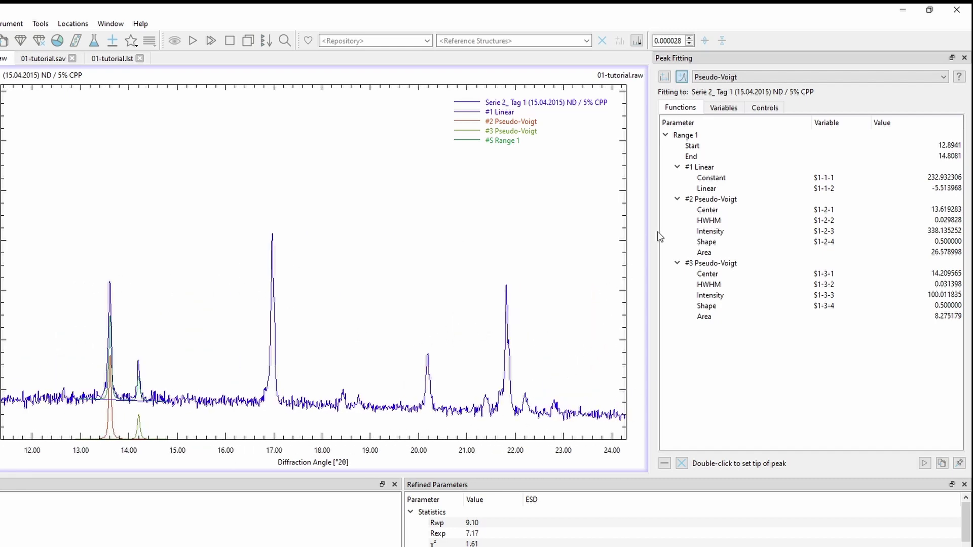
Create Range 2 from about 20.8° to 23.6° with a linear background.
left_click(666, 77)
double_click(456, 372)
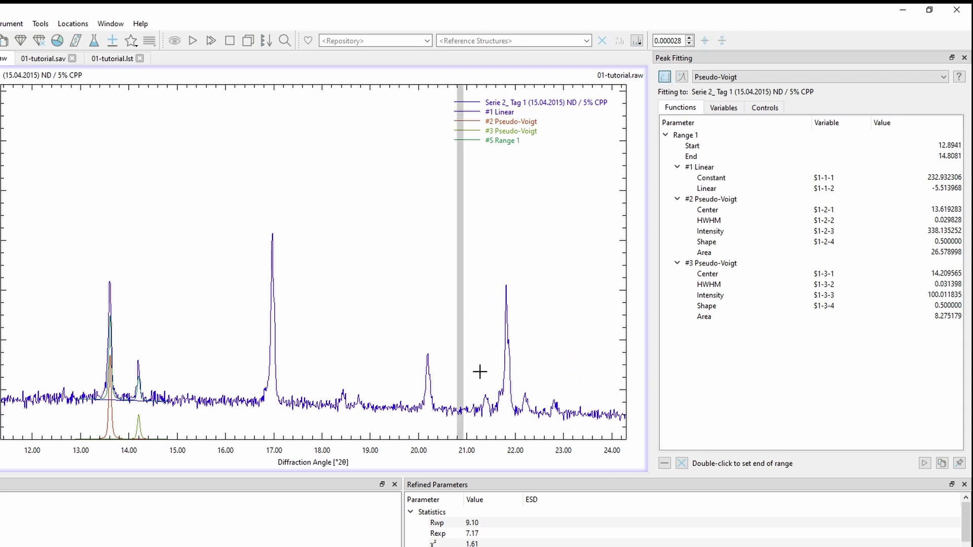
double_click(591, 365)
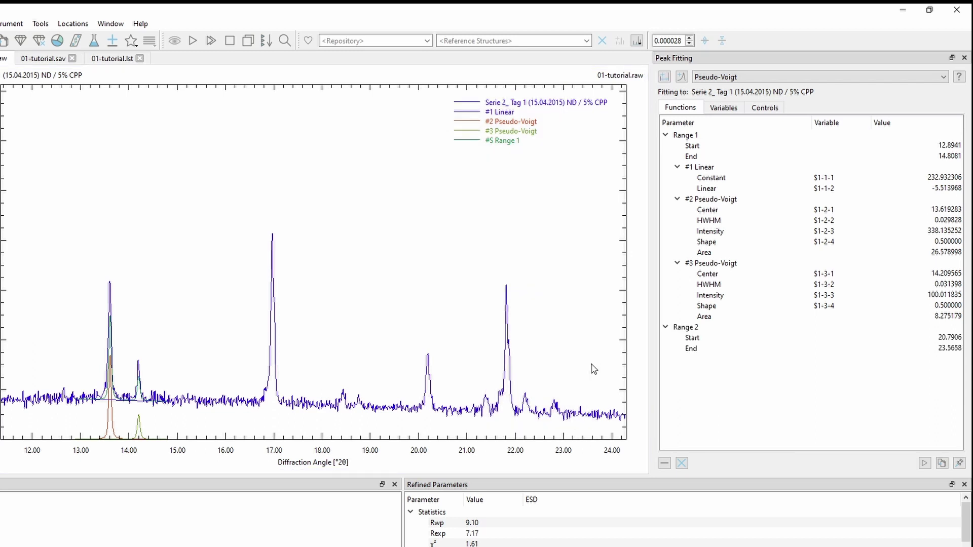
left_click(682, 76)
left_click(740, 78)
left_click(740, 90)
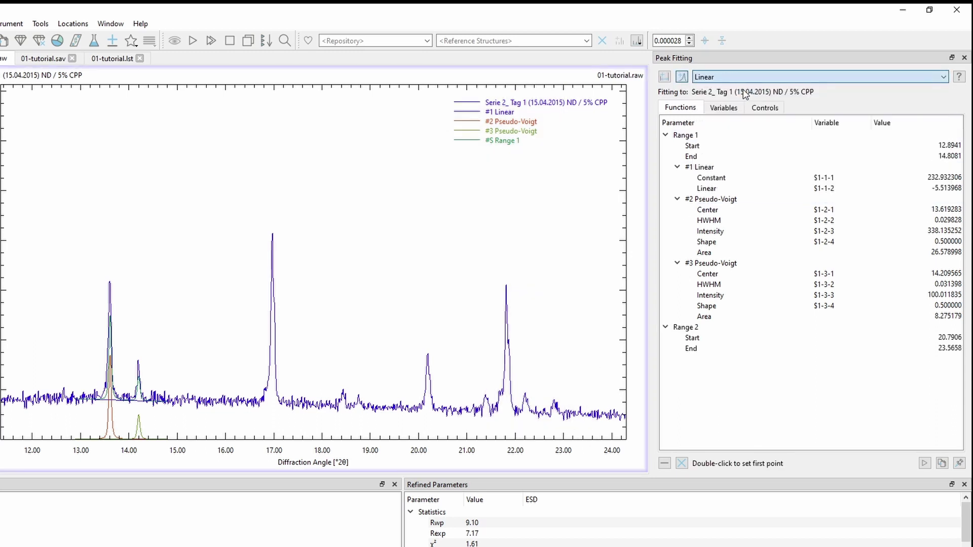
left_click(694, 327)
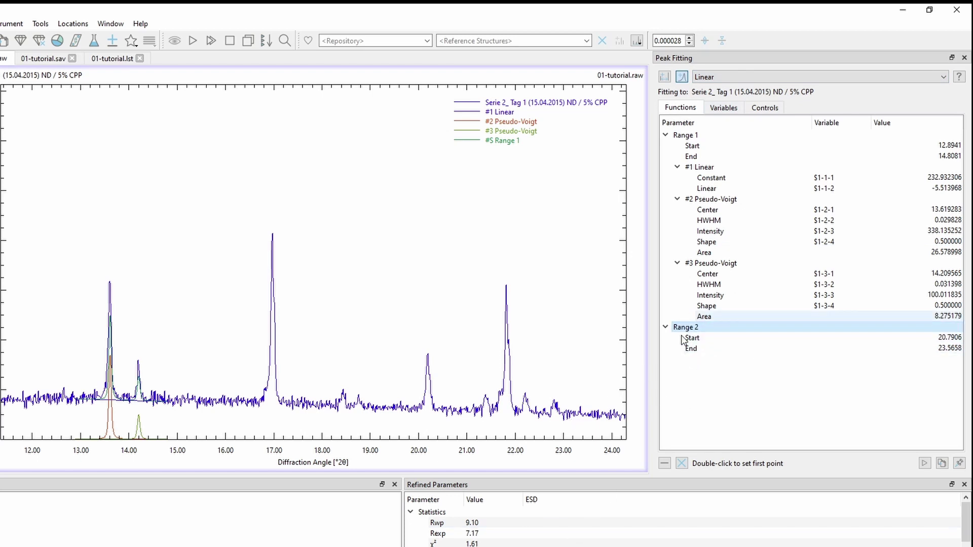
double_click(458, 411)
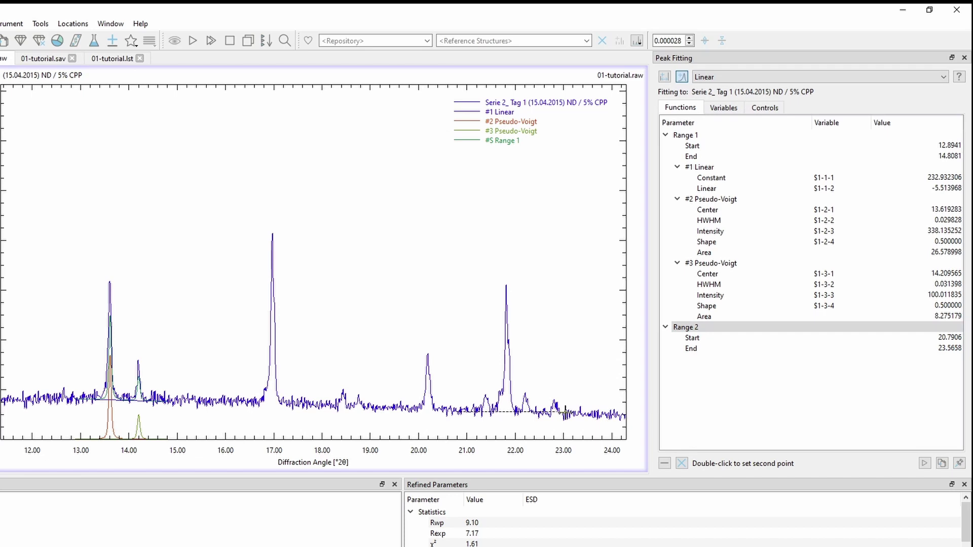
double_click(589, 413)
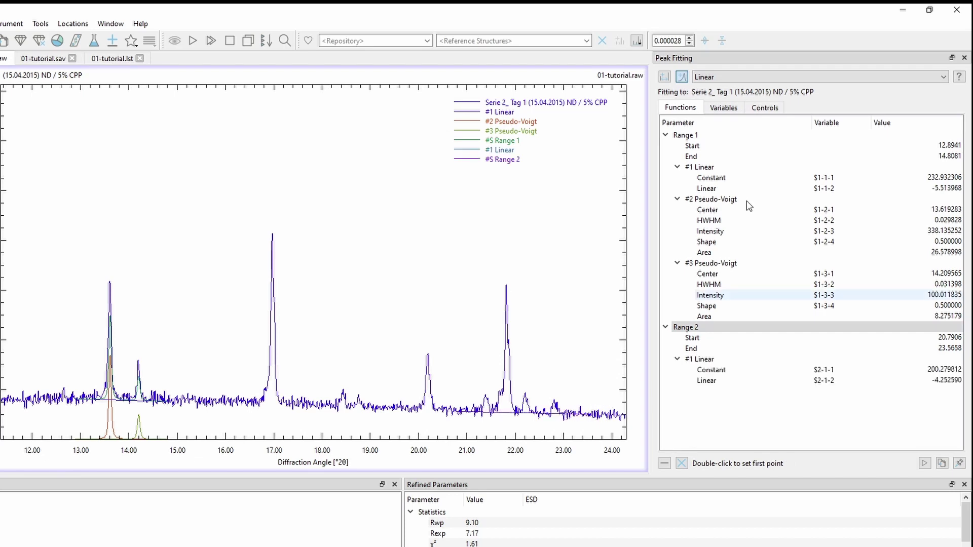
Add five Pseudo-Voigt peaks to Range 2, the first near 21.40°.
left_click(830, 80)
left_click(823, 118)
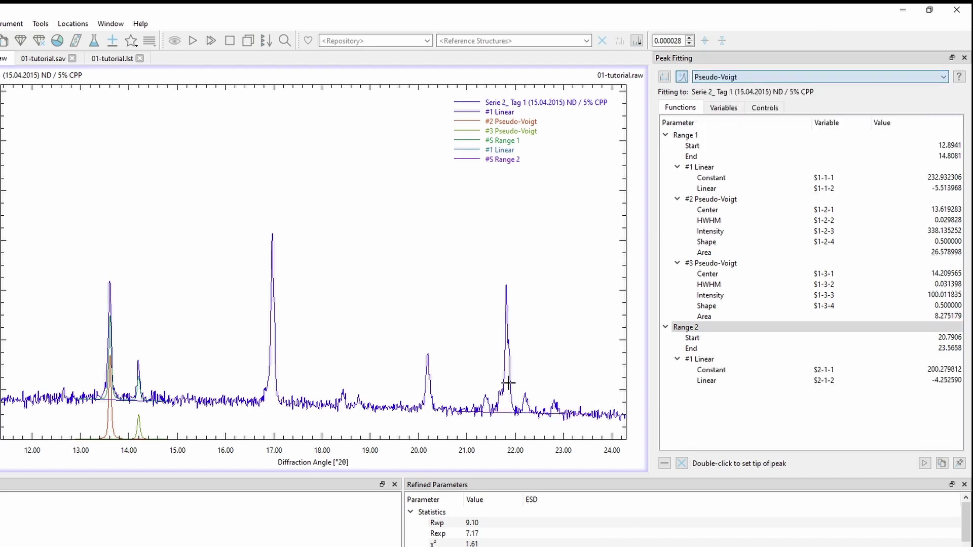
scroll(599, 360, "up", 3)
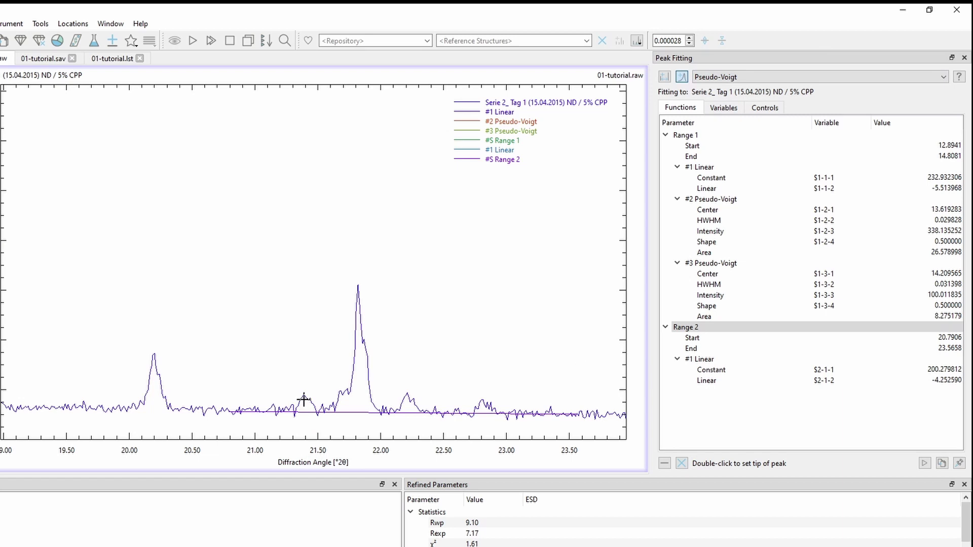
double_click(304, 400)
double_click(298, 409)
double_click(339, 391)
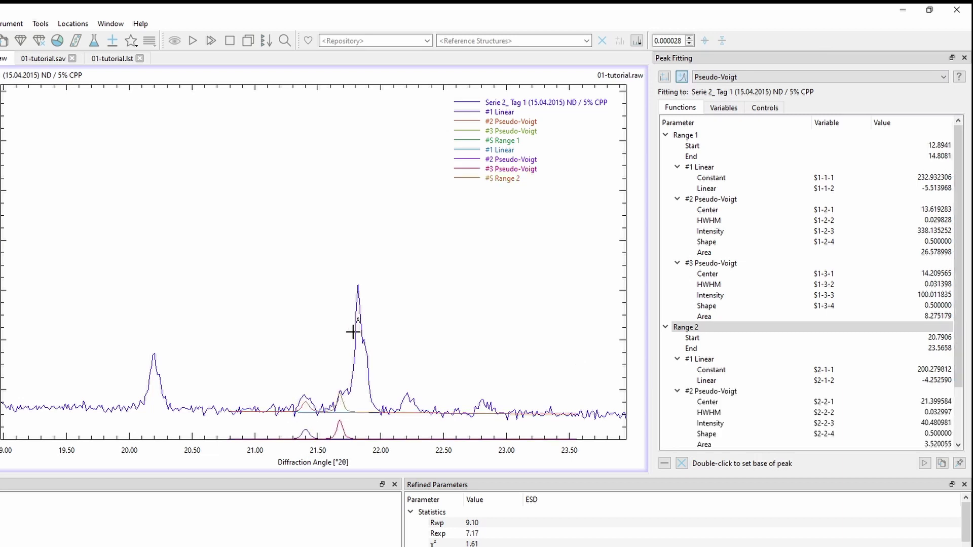
double_click(354, 332)
double_click(348, 409)
double_click(403, 397)
scroll(299, 263, "down", 2)
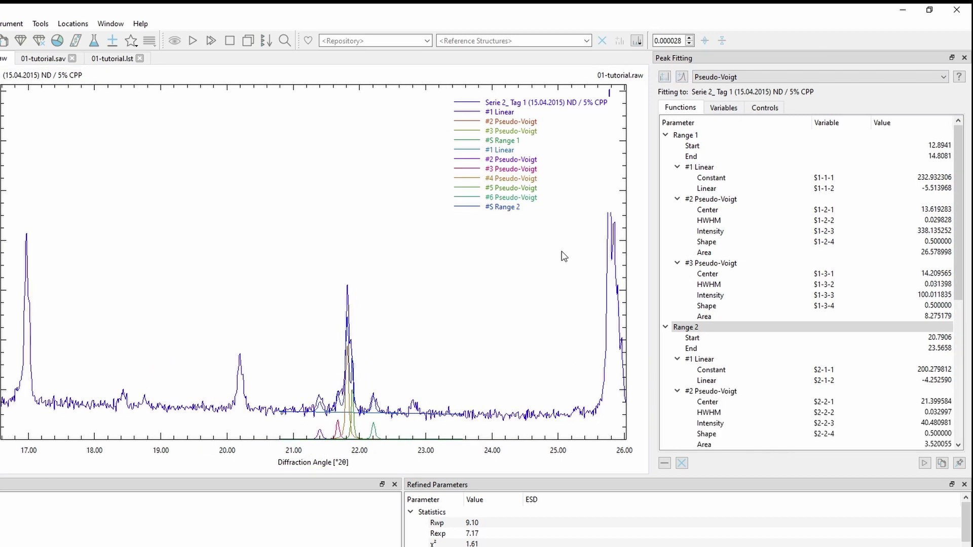
scroll(562, 254, "down", 3)
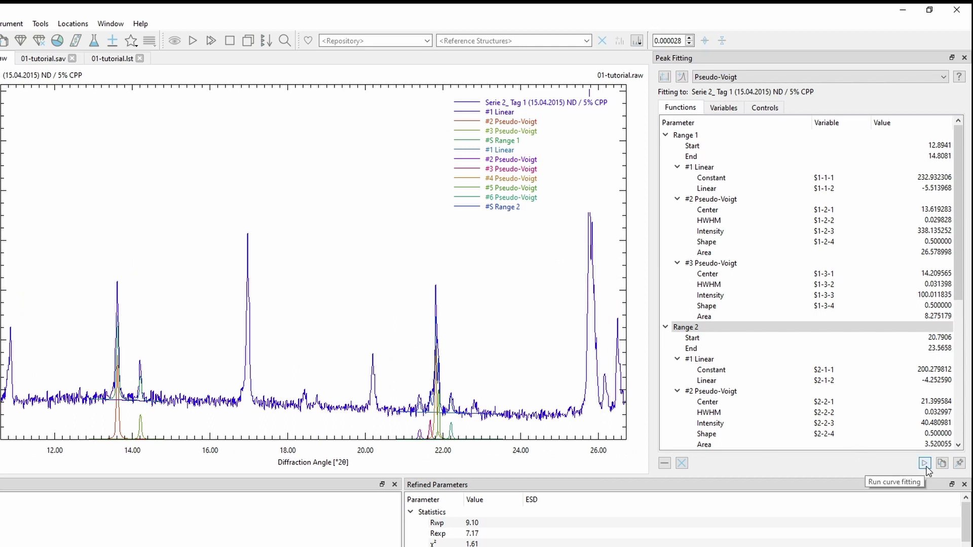
Run the curve fit so both ranges converge with R² 0.967213 and 0.96731.
left_click(925, 465)
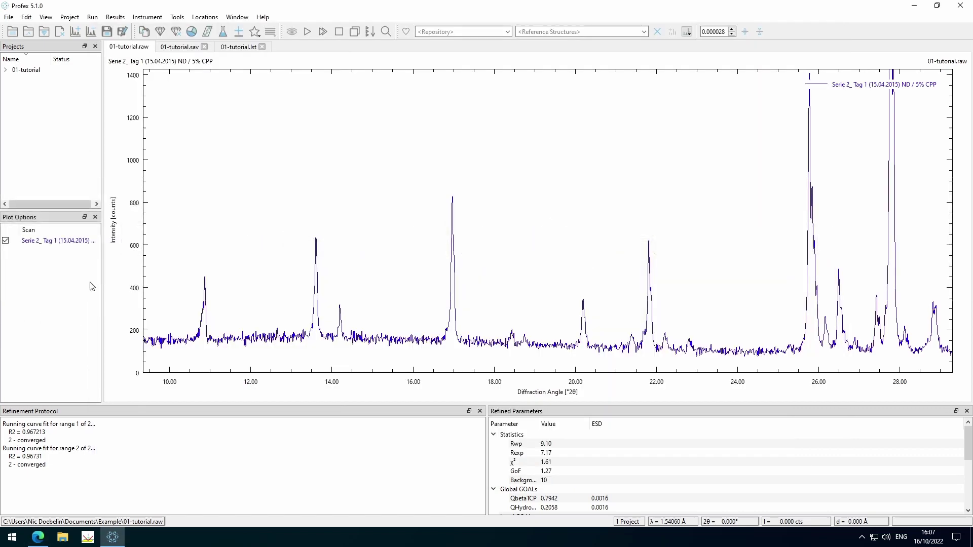
Open the Electron Density Map viewer from Tools and load the tutorial's Fobs density map file.
left_click(177, 16)
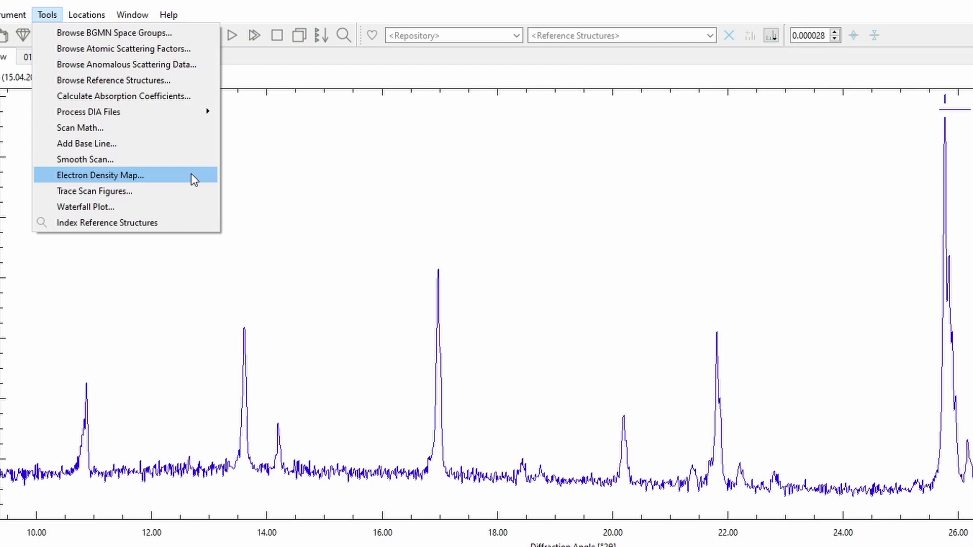
left_click(191, 173)
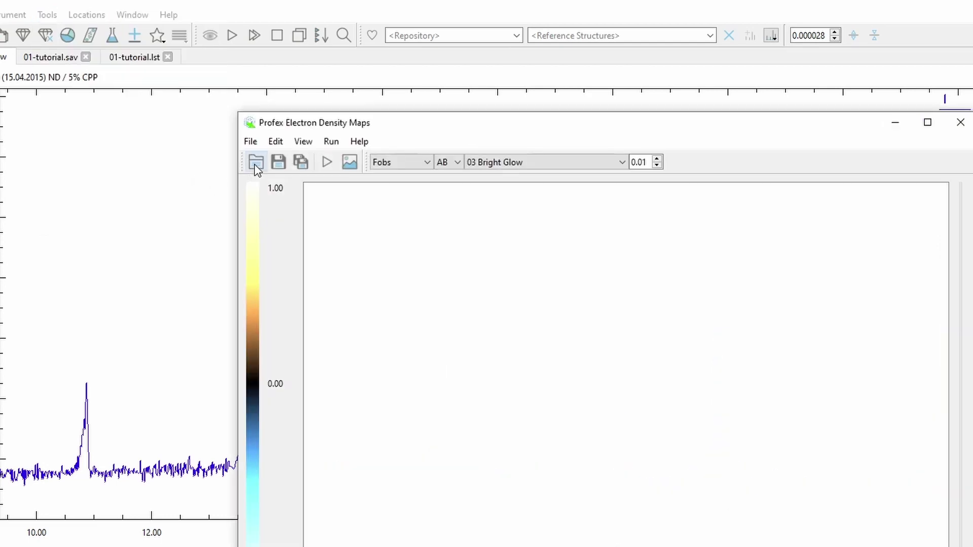
left_click(255, 166)
double_click(317, 190)
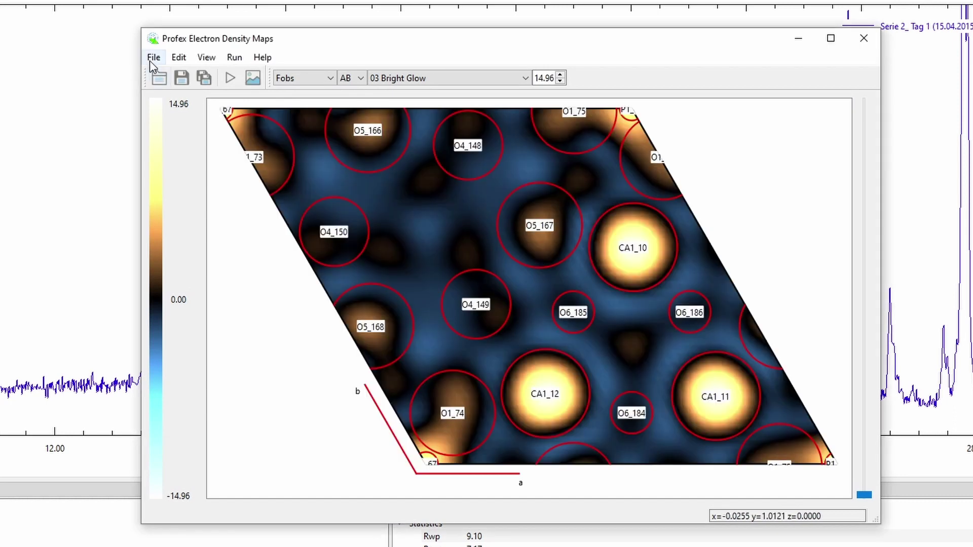
left_click(150, 60)
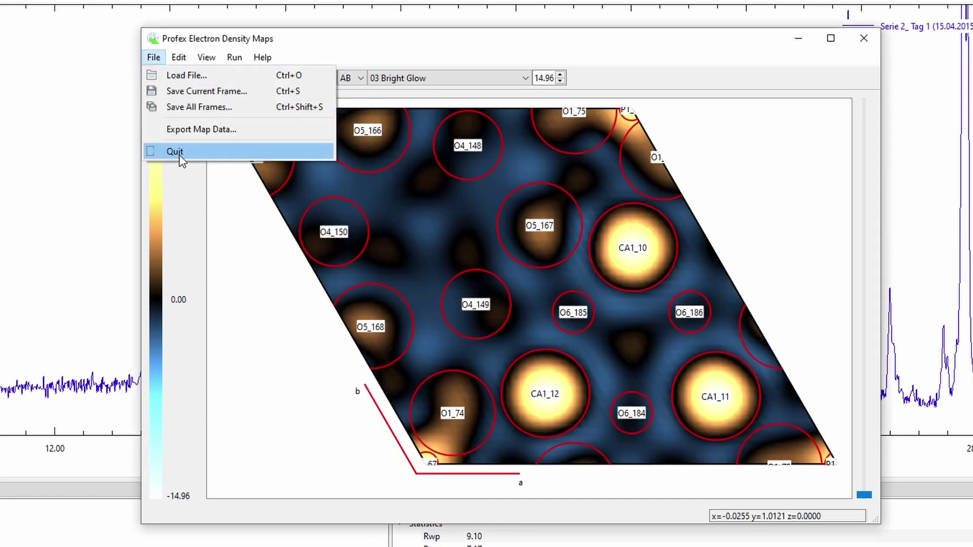
Export the map data as Entire Map with Cartesian Coordinates, keeping CSV File as the type.
left_click(216, 134)
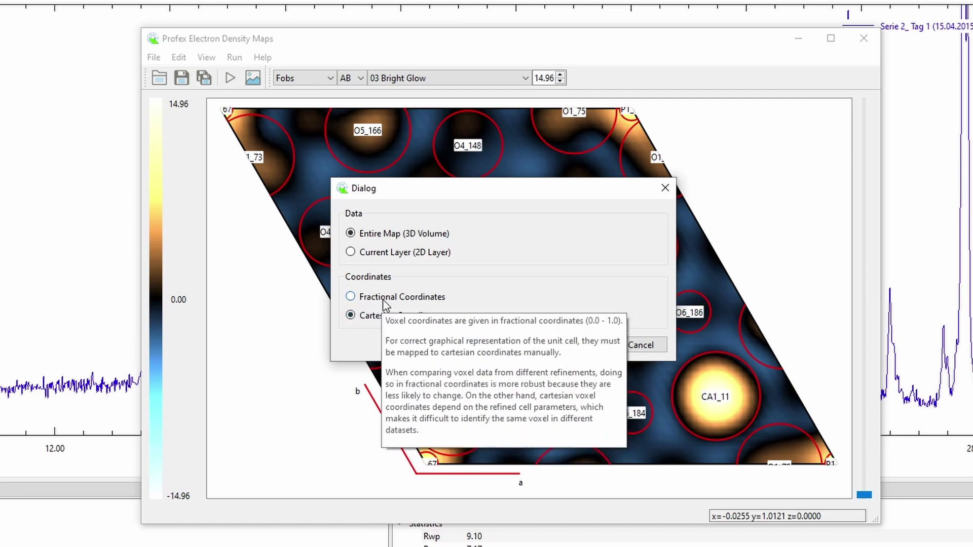
left_click(597, 348)
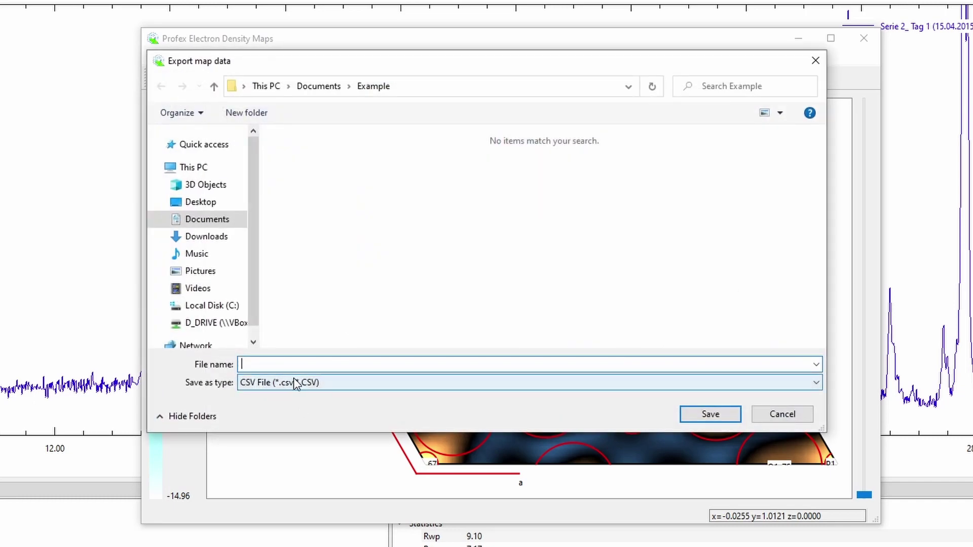
left_click(255, 382)
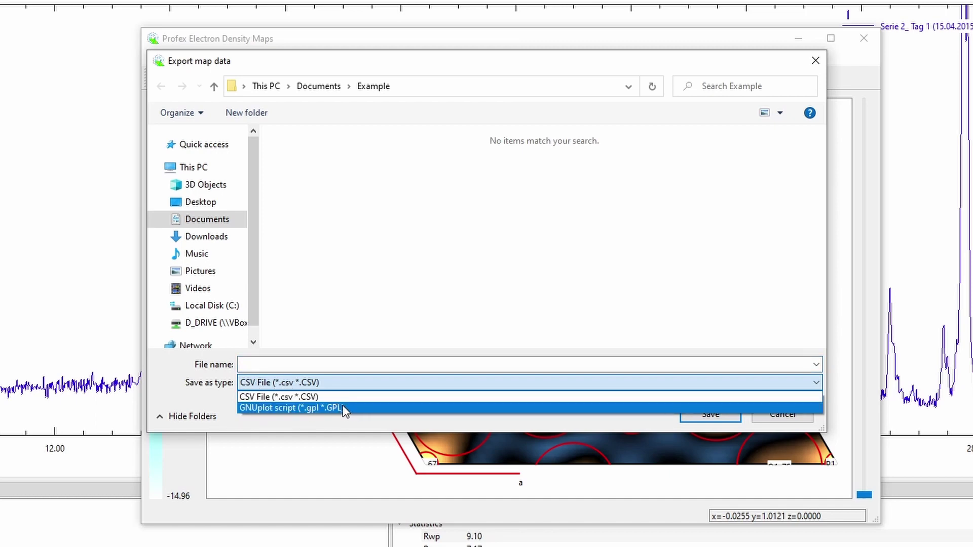
left_click(356, 386)
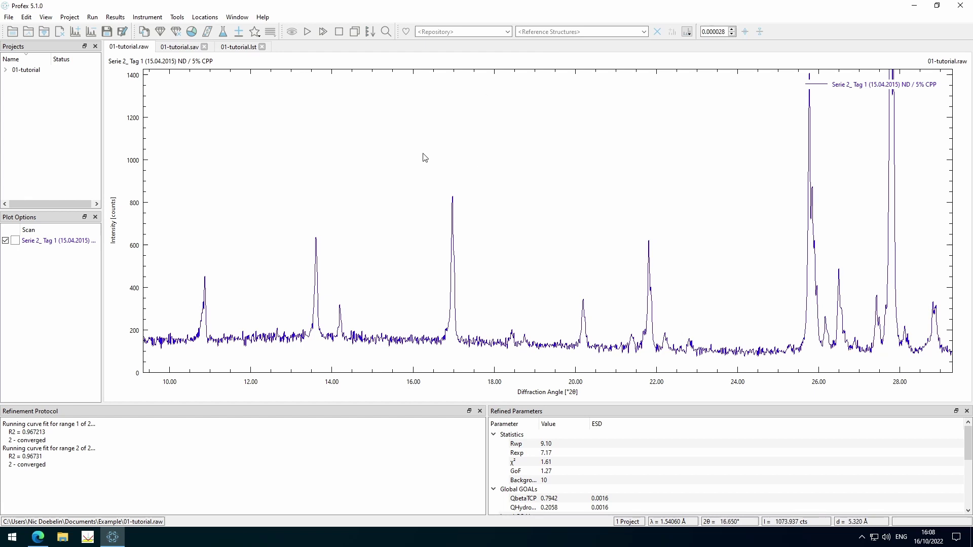
Zoom out to the full 5–60° scan and search phases for the peak near 31°.
right_click(256, 253)
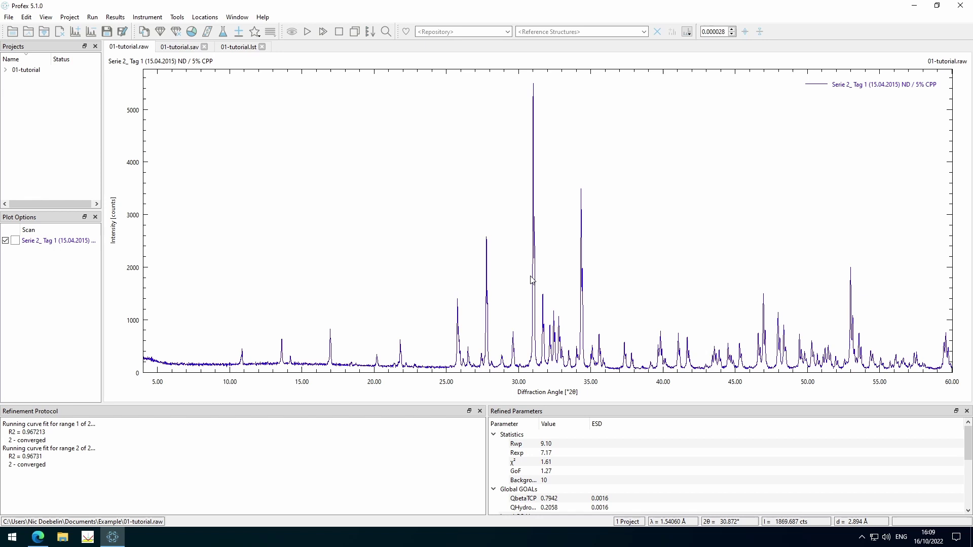
left_click(531, 293, "ctrl")
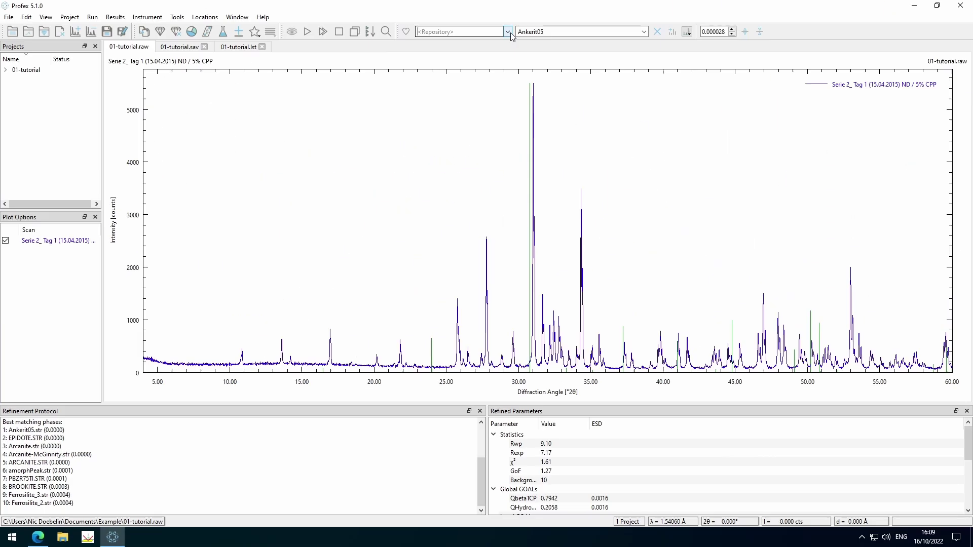
left_click(509, 32)
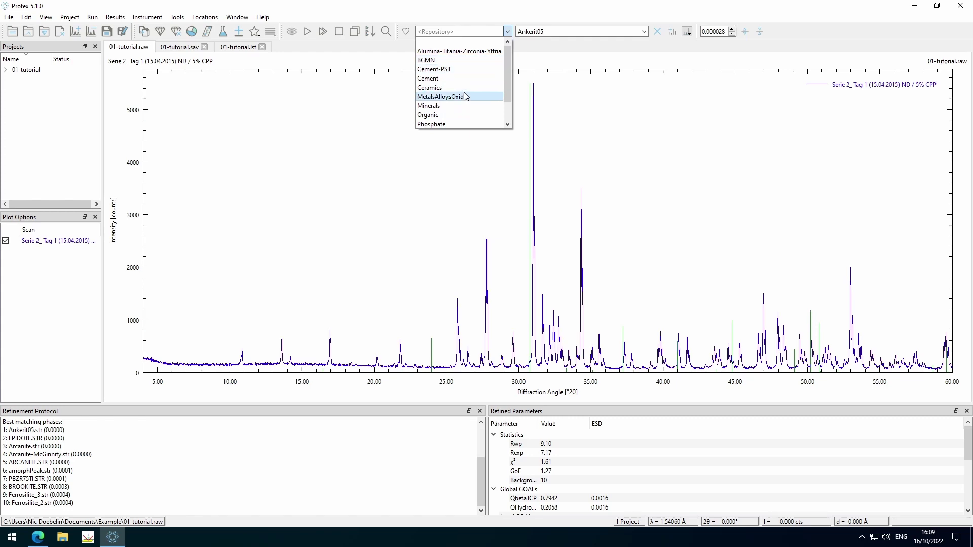
scroll(465, 97, "down", 1)
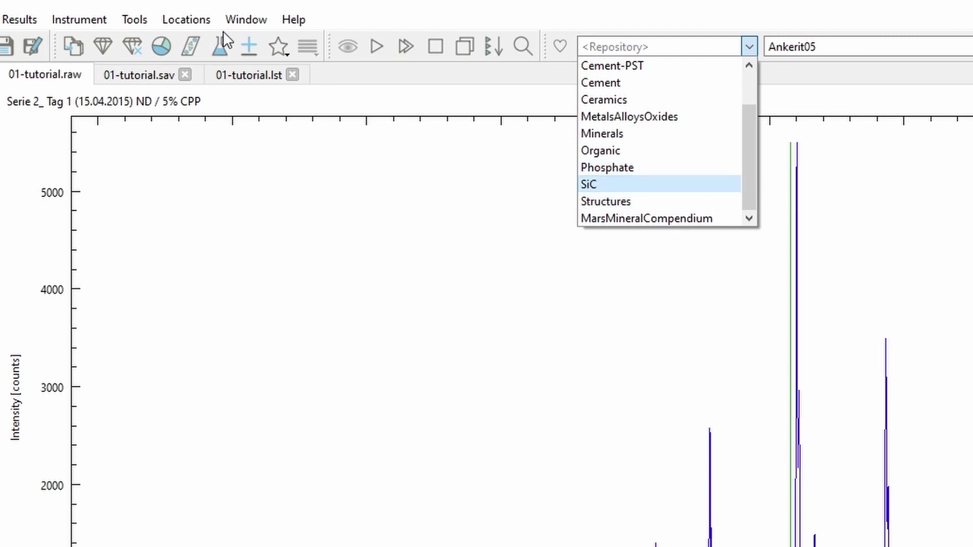
left_click(240, 17)
mouse_move(187, 20)
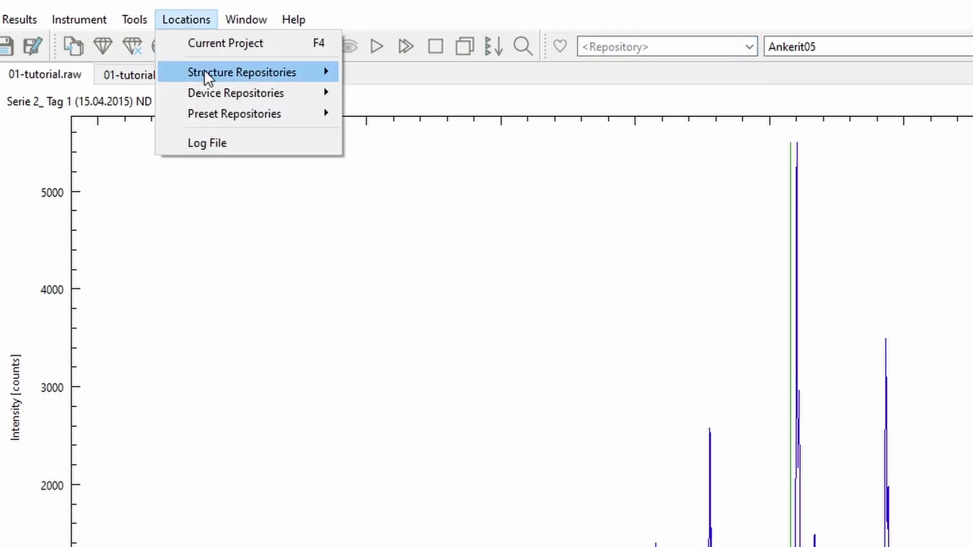
mouse_move(207, 72)
left_click(394, 71)
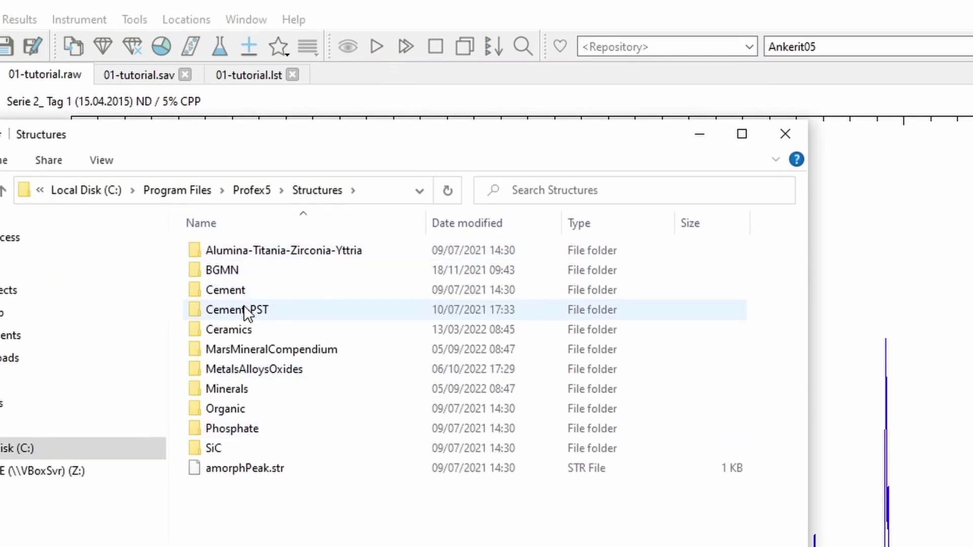
left_click(232, 429)
left_click(230, 388)
left_click(738, 304)
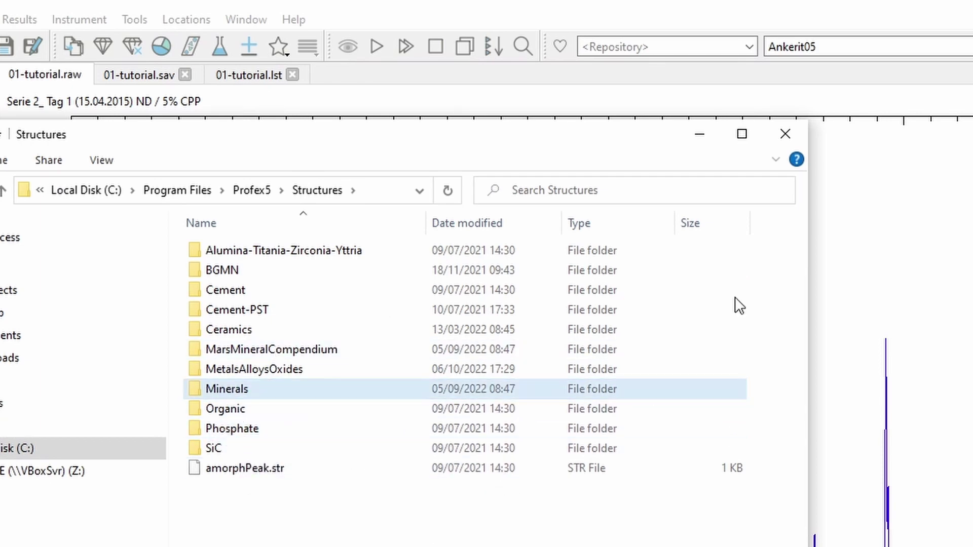
left_click(783, 139)
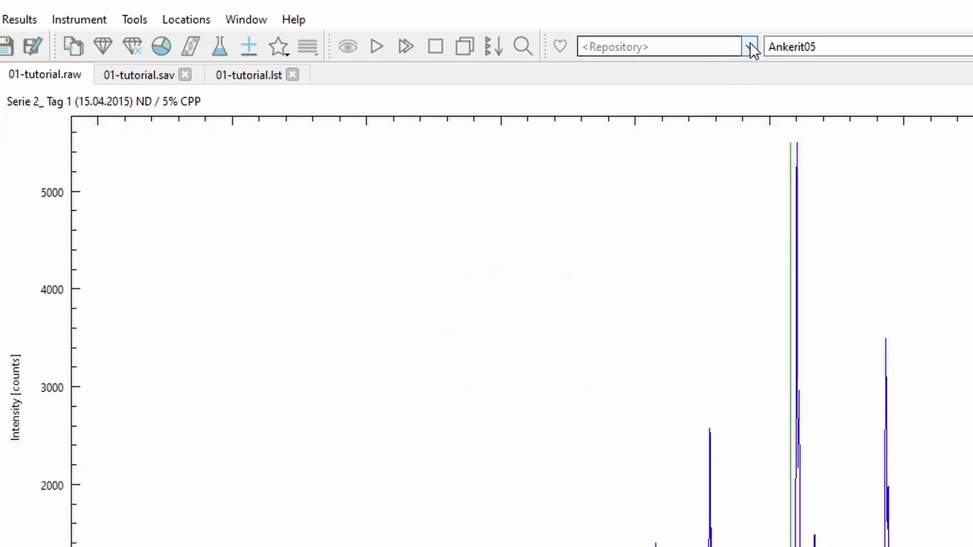
left_click(750, 44)
scroll(637, 203, "down", 1)
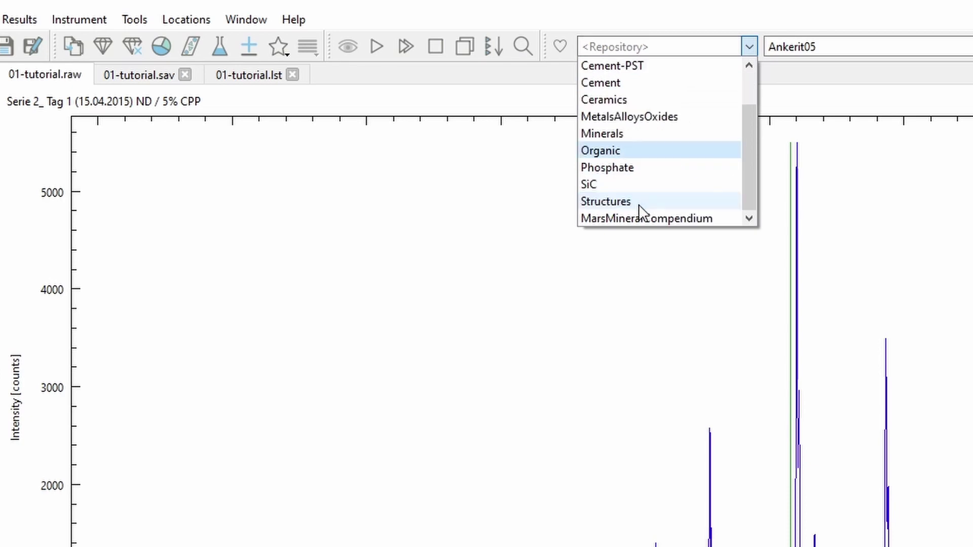
Choose the Phosphate repository and keep TCP-beta as the reference phase.
left_click(699, 175)
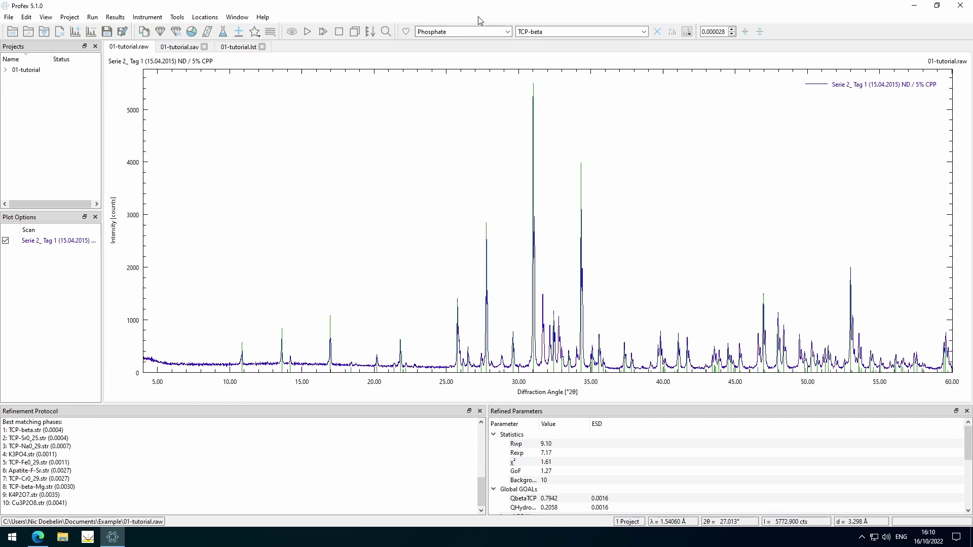
left_click(644, 31)
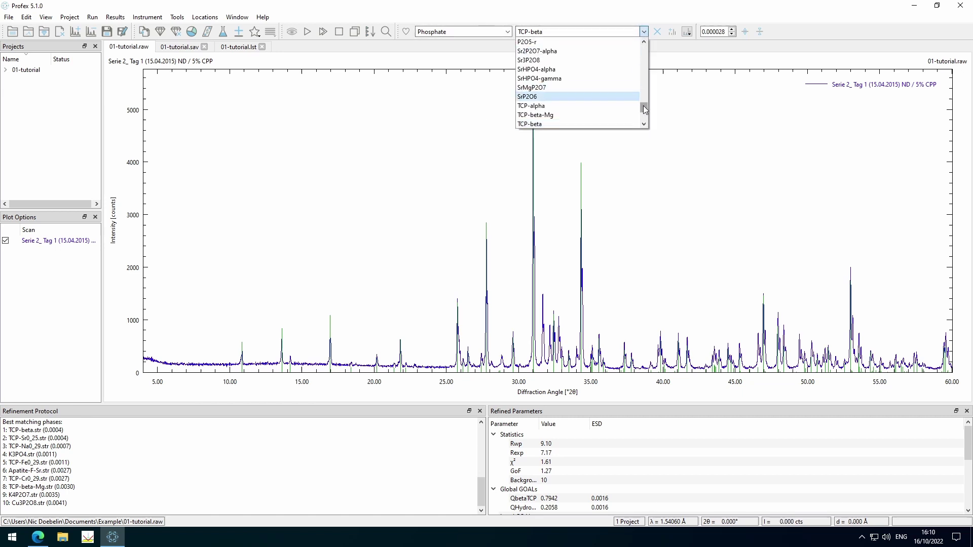
scroll(644, 100, "up", 5)
scroll(643, 81, "down", 5)
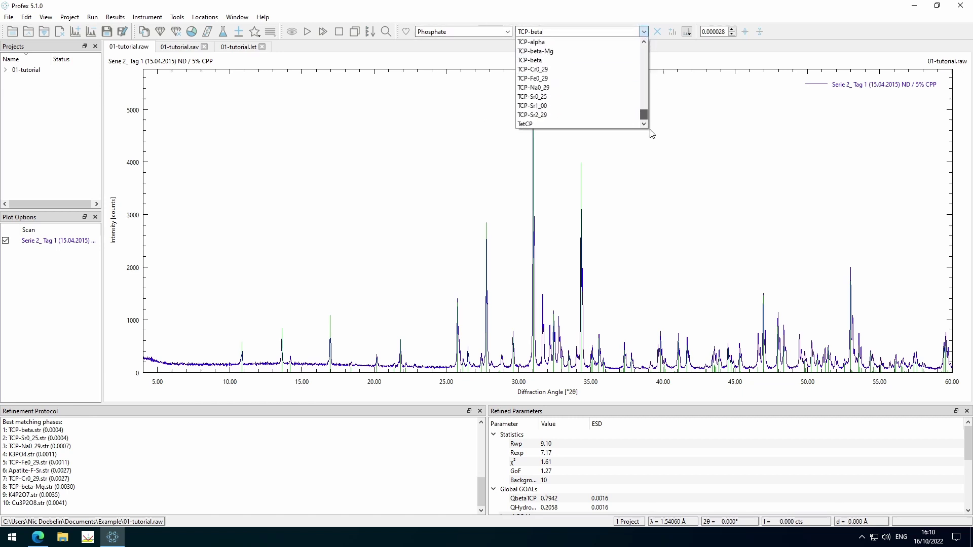
left_click(644, 32)
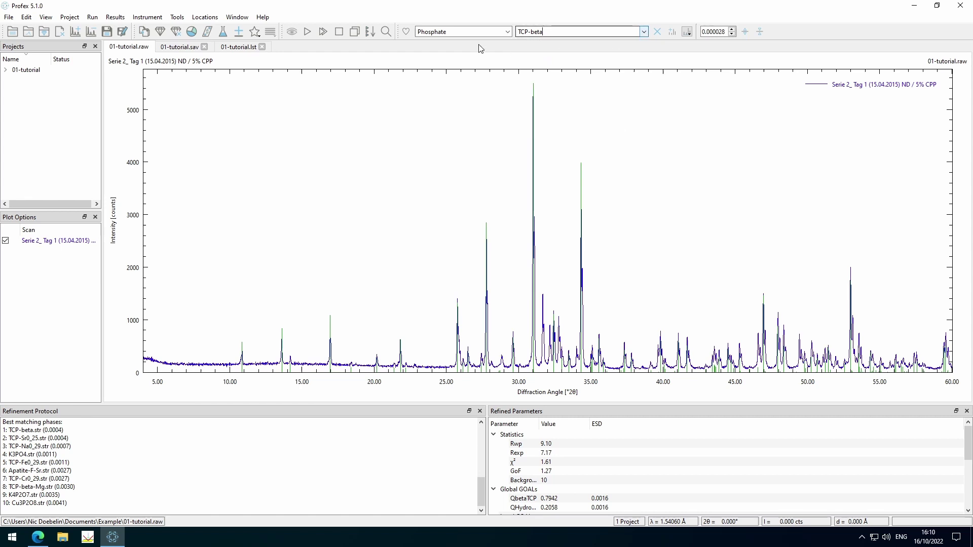
Set the repository to its blank entry and leave the Reference Structures list unselected.
left_click(509, 32)
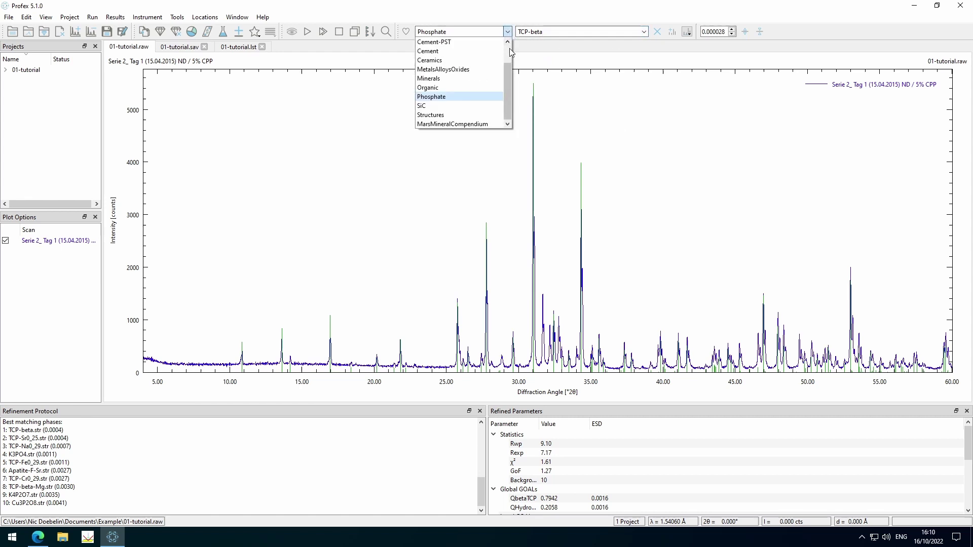
scroll(509, 47, "up", 1)
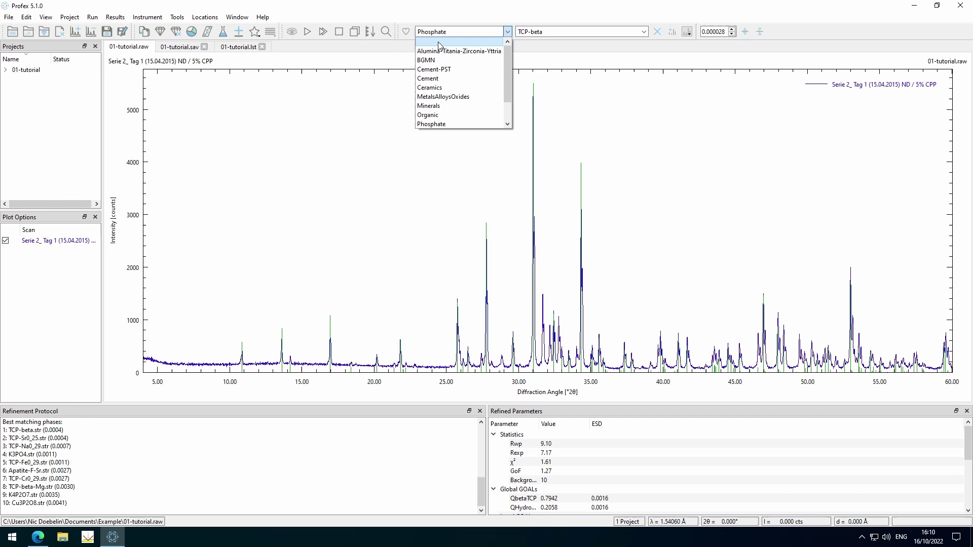
left_click(468, 42)
left_click(644, 32)
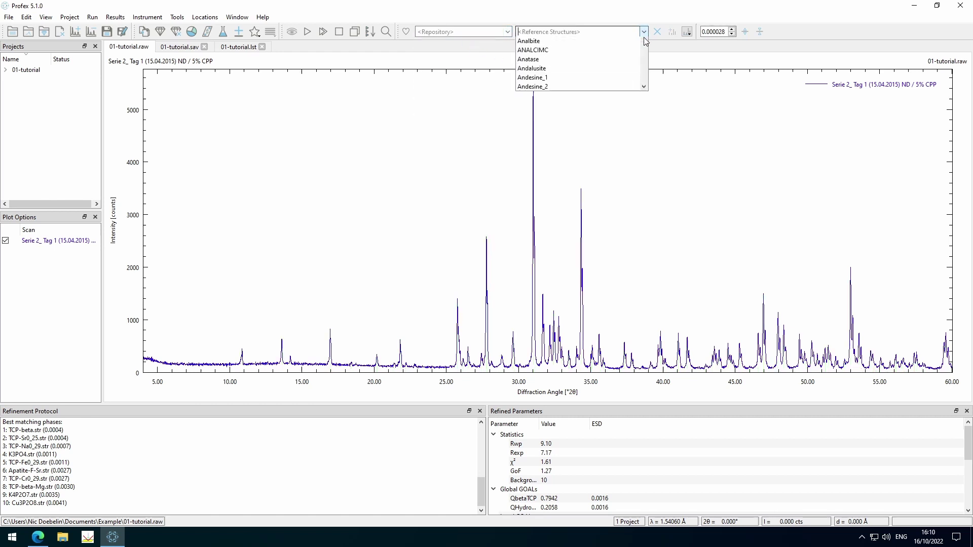
left_click(651, 55)
left_click(644, 32)
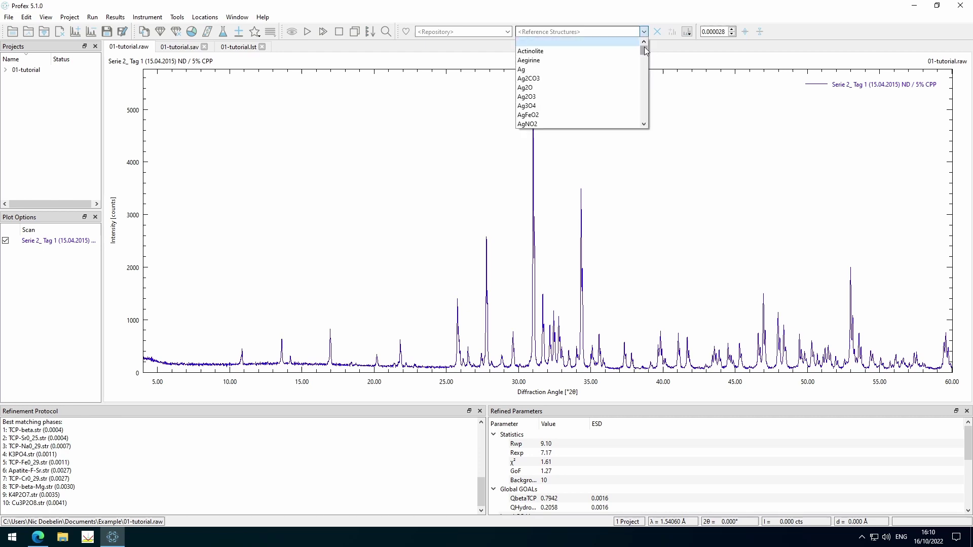
mouse_move(644, 47)
left_mouse_down()
mouse_move(646, 104)
mouse_move(644, 34)
left_mouse_up()
left_click(644, 33)
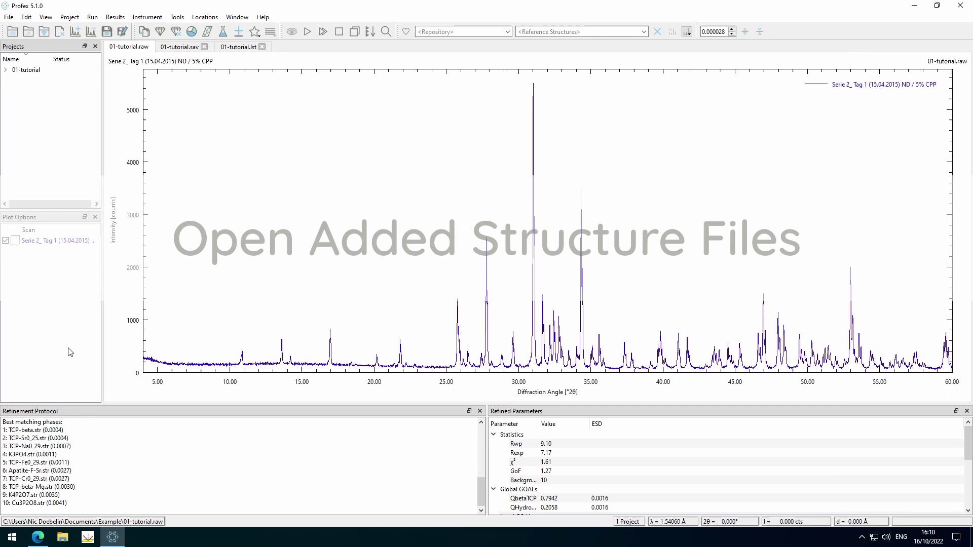
left_click(29, 19)
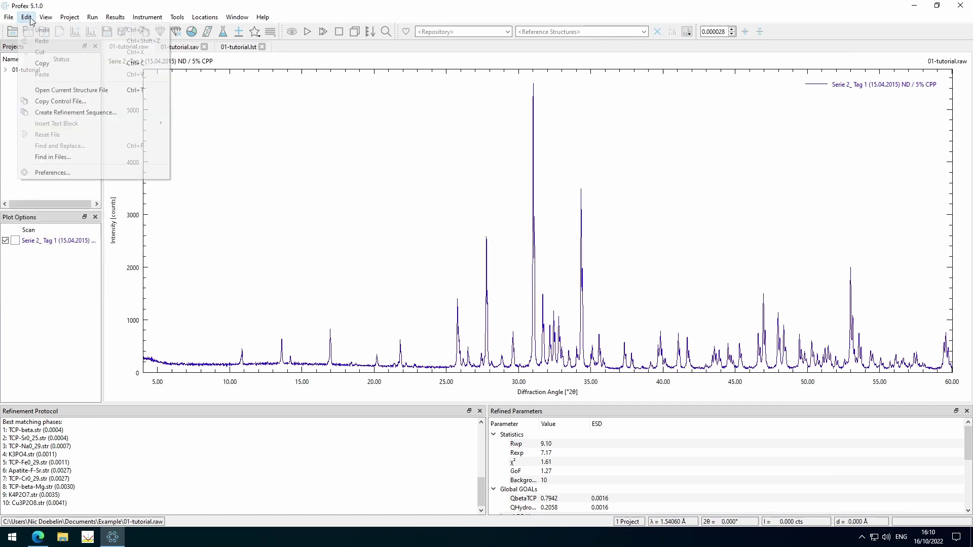
left_click(78, 172)
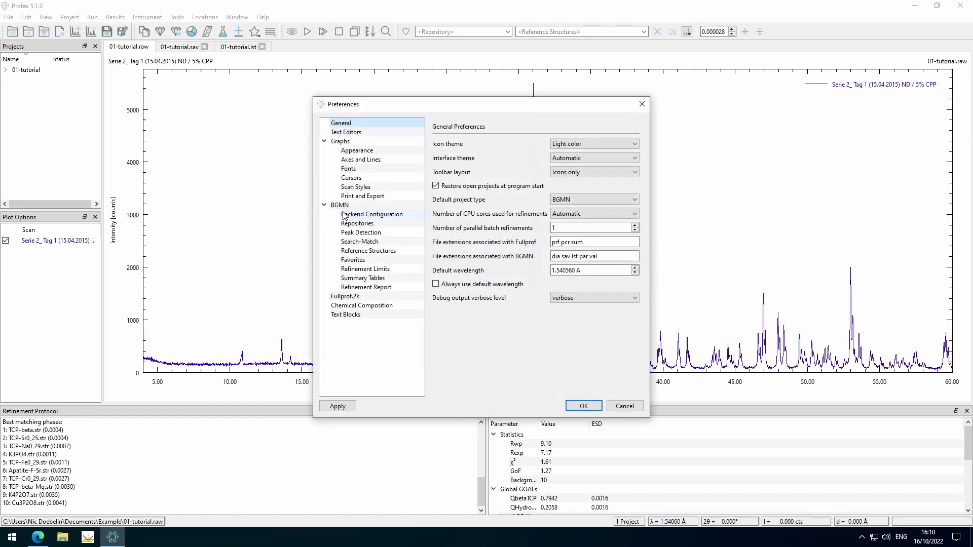
left_click(355, 218)
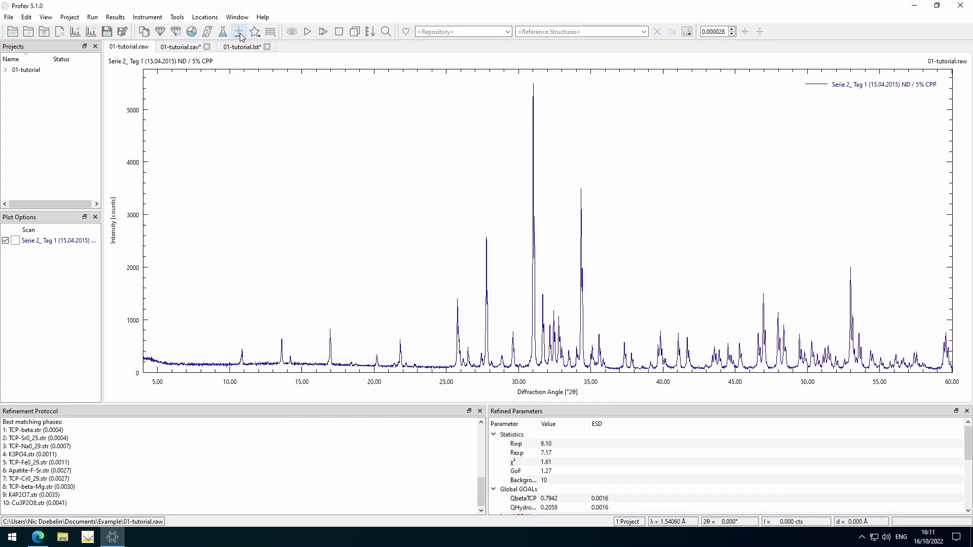
Add the TiO2-Rutile.str phase to the refinement.
left_click(239, 33)
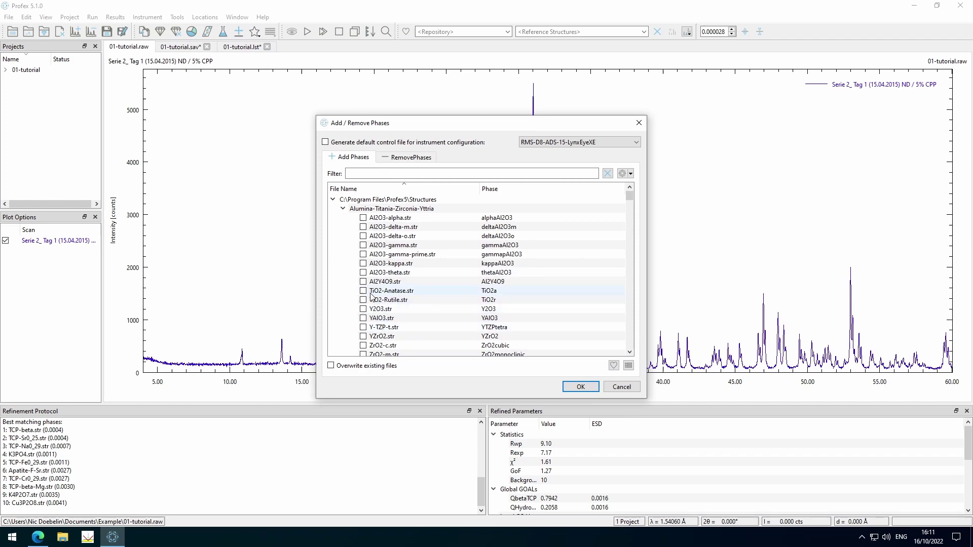
left_click(363, 299)
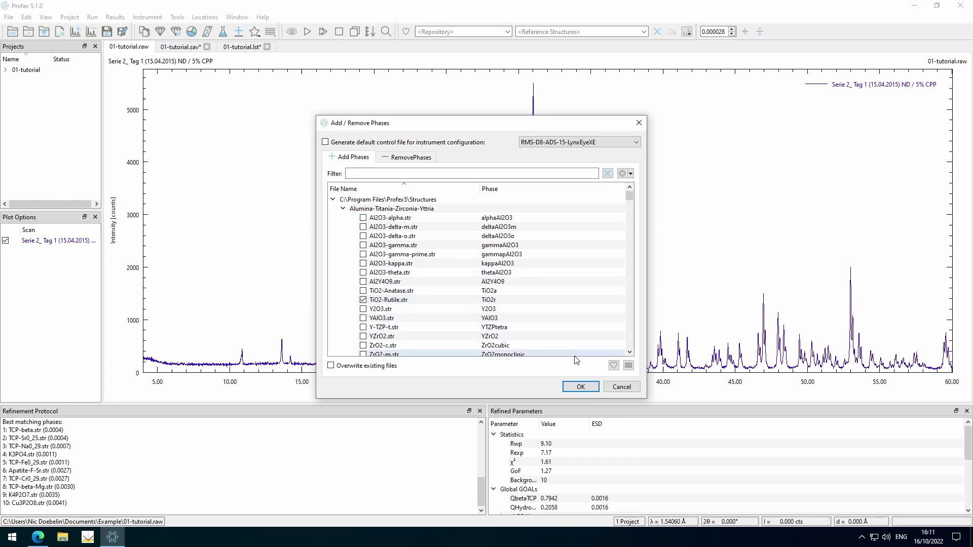
left_click(580, 387)
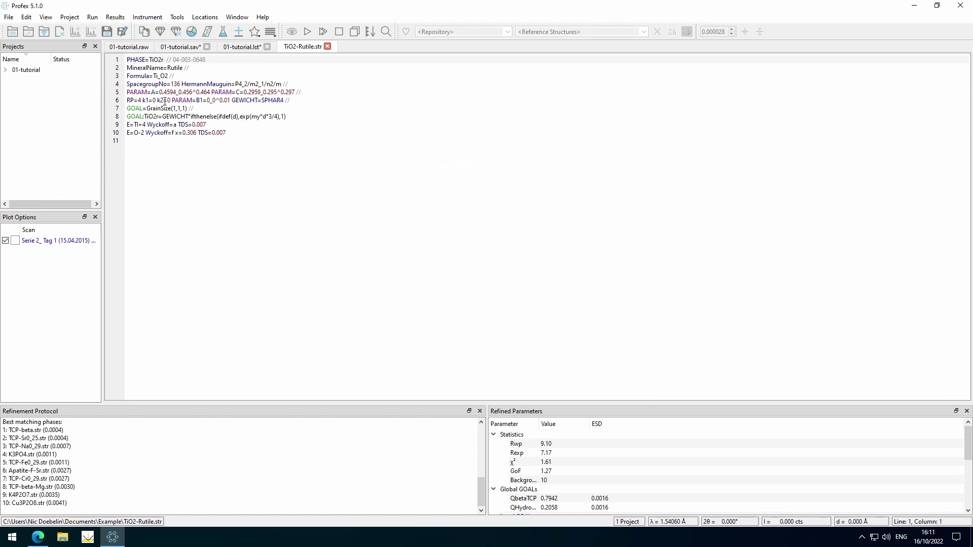
In TiO2-Rutile.str, change SPHAR4 to SPHAR0 and select the k2 value for refinement.
left_click(187, 100)
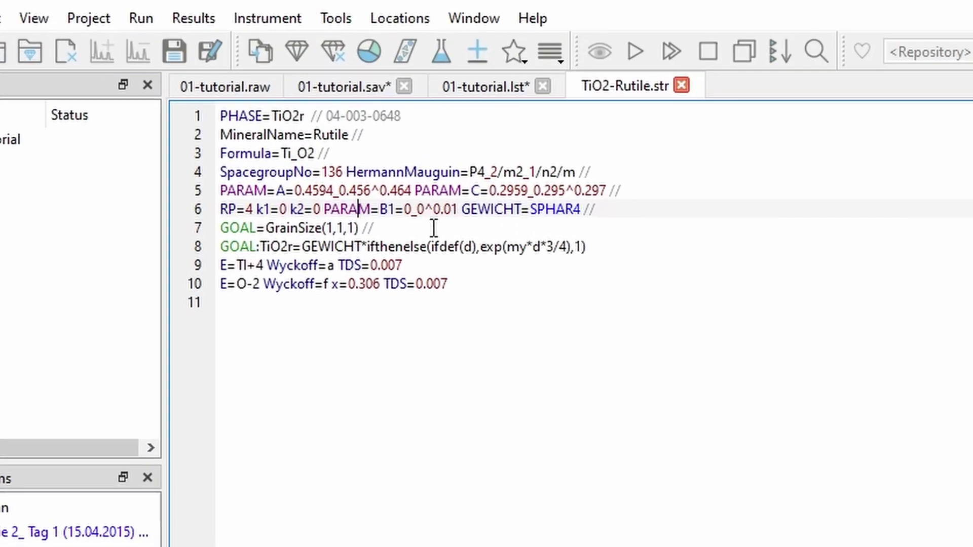
left_click(434, 209)
left_click(535, 209)
key("Right")
key("Right")
key("Right")
key("Right")
key("Right")
key("BackSpace")
type("0")
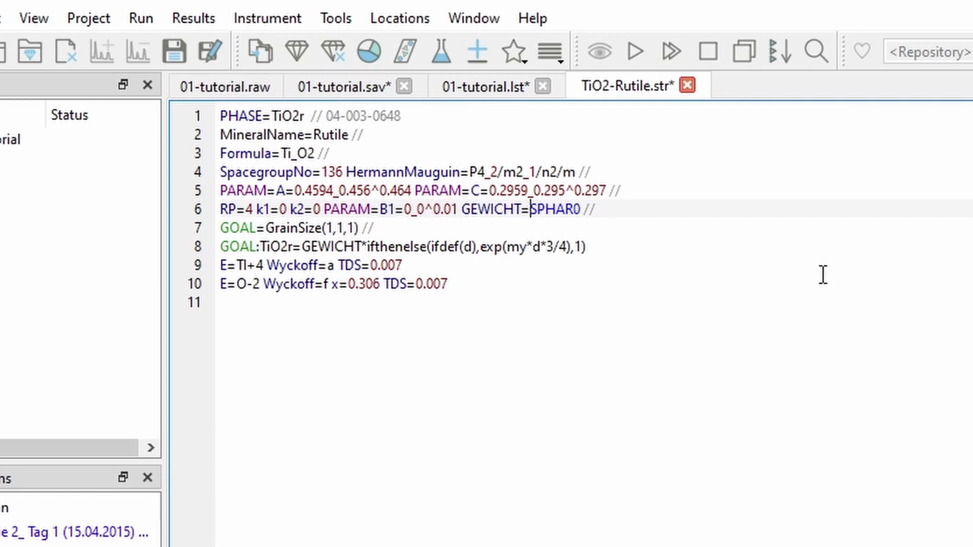
left_click_drag(304, 209, 314, 209)
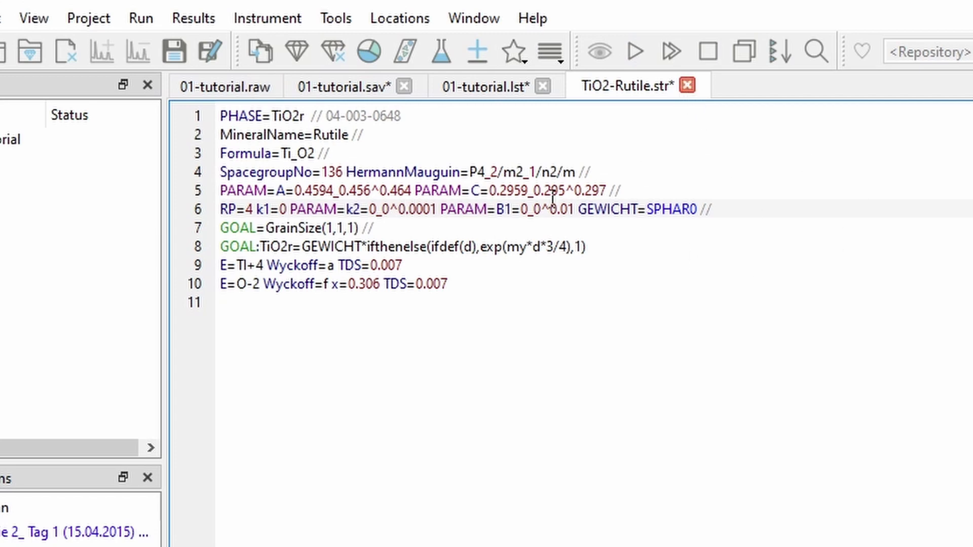
Close the edited TiO2-Rutile.str tab.
left_click(691, 83)
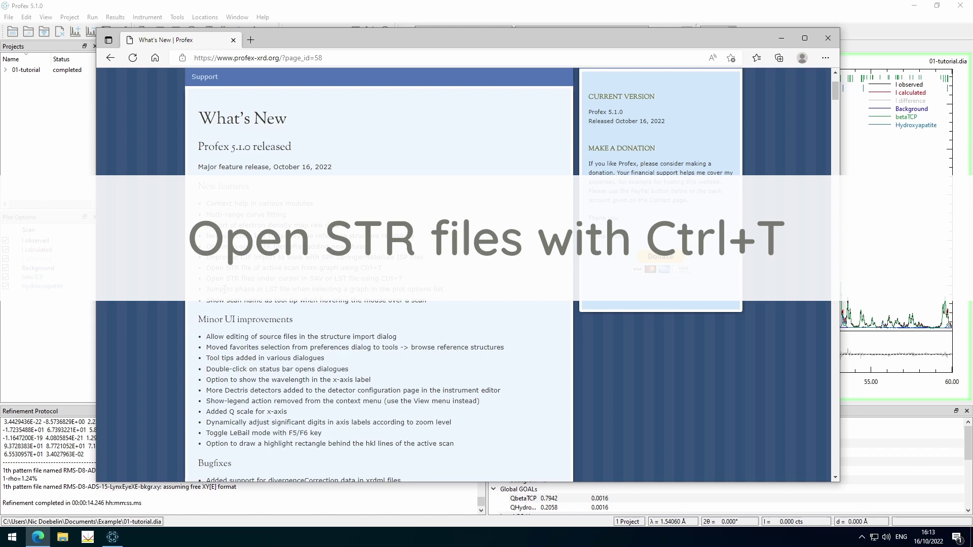
Make betaTCP active, open its TCP-beta.str file with Ctrl+T, and close it.
left_click(52, 287)
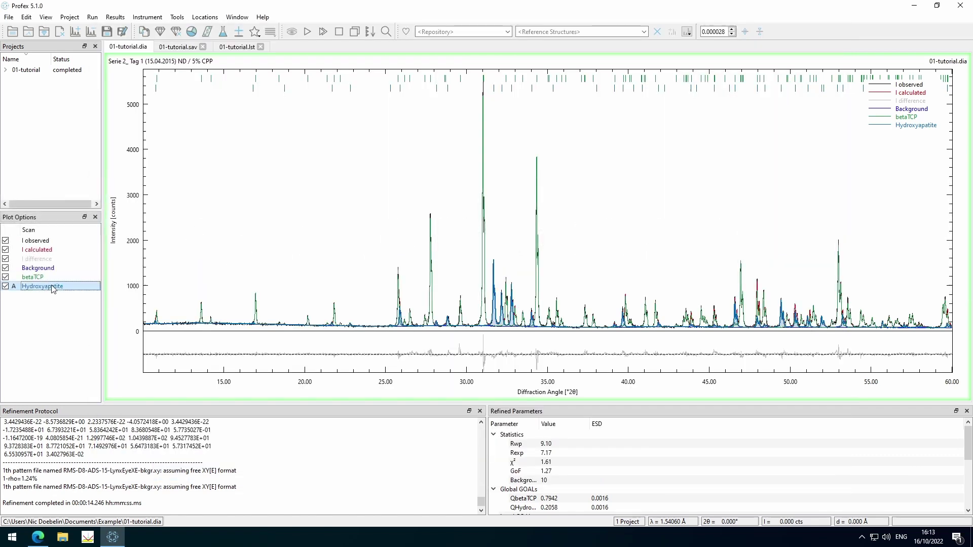
left_click(49, 278)
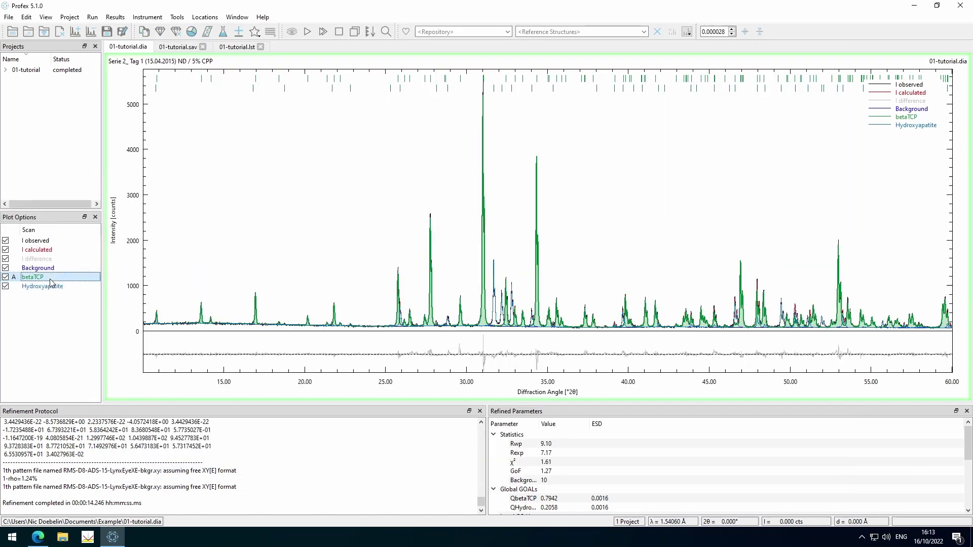
left_click(48, 287)
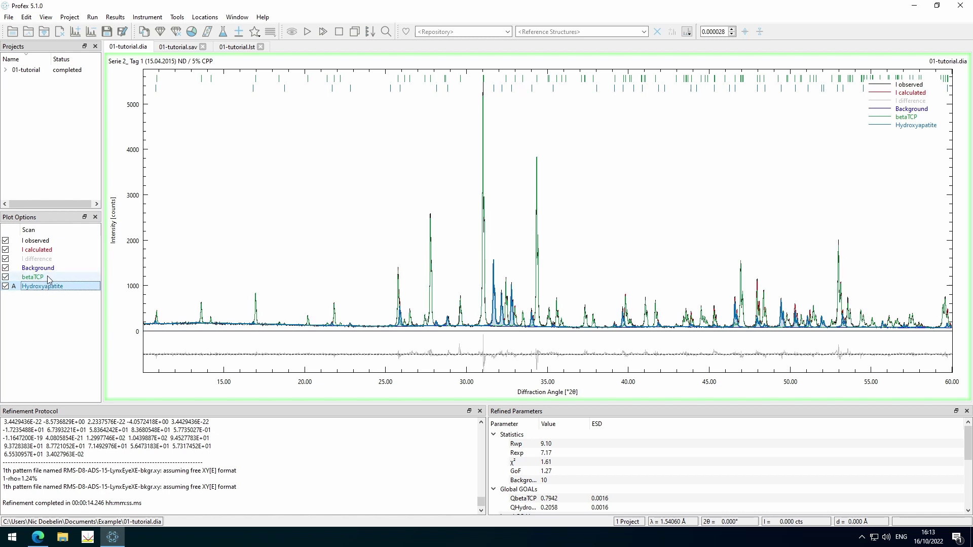
left_click(51, 278)
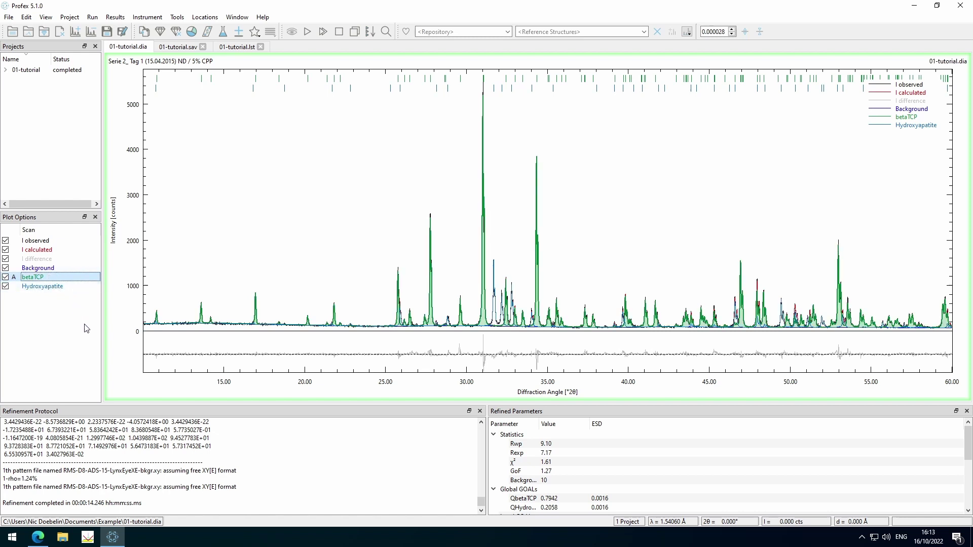
key("ctrl+t")
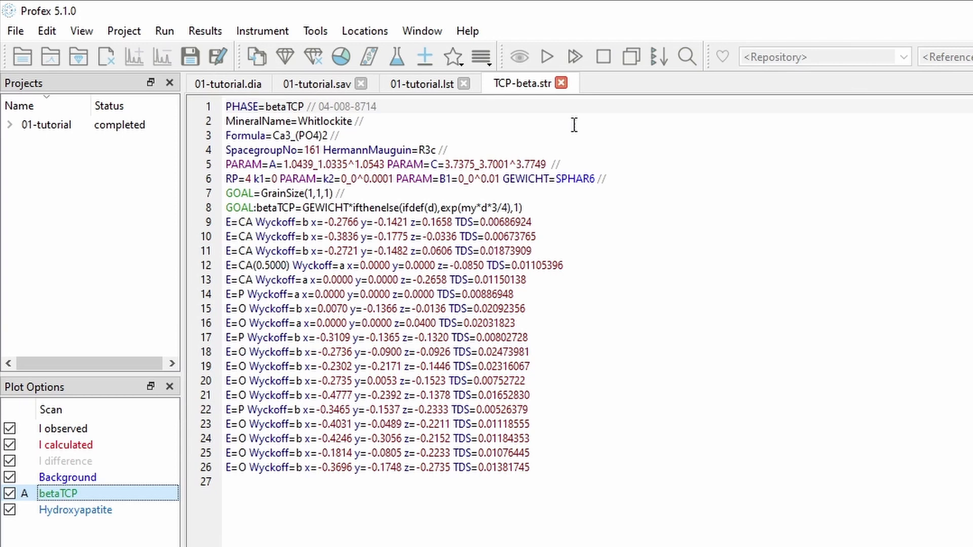
left_click(561, 83)
Open the Hydroxyapatite phase's Apatite-OH structure file with Ctrl+T and close it.
left_click(100, 511)
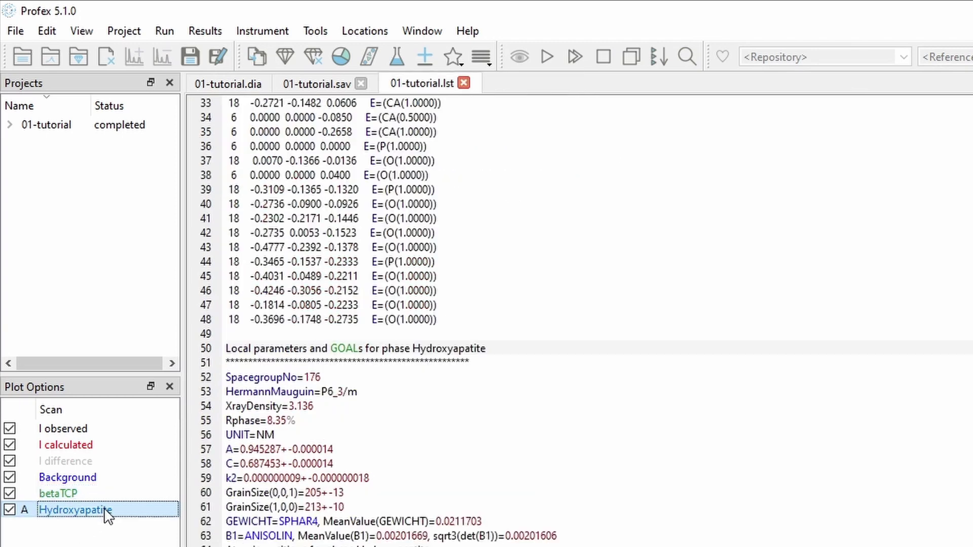
left_click(241, 83)
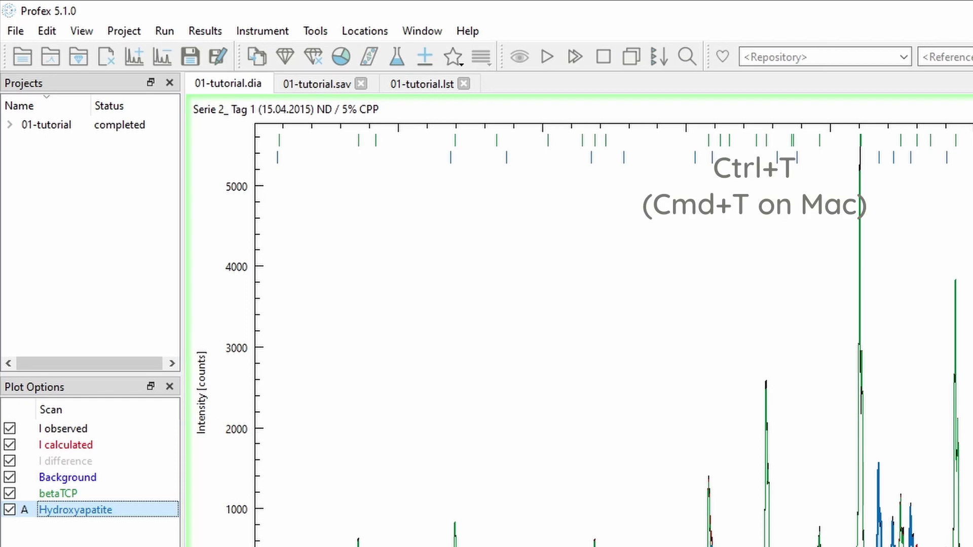
key("ctrl+t")
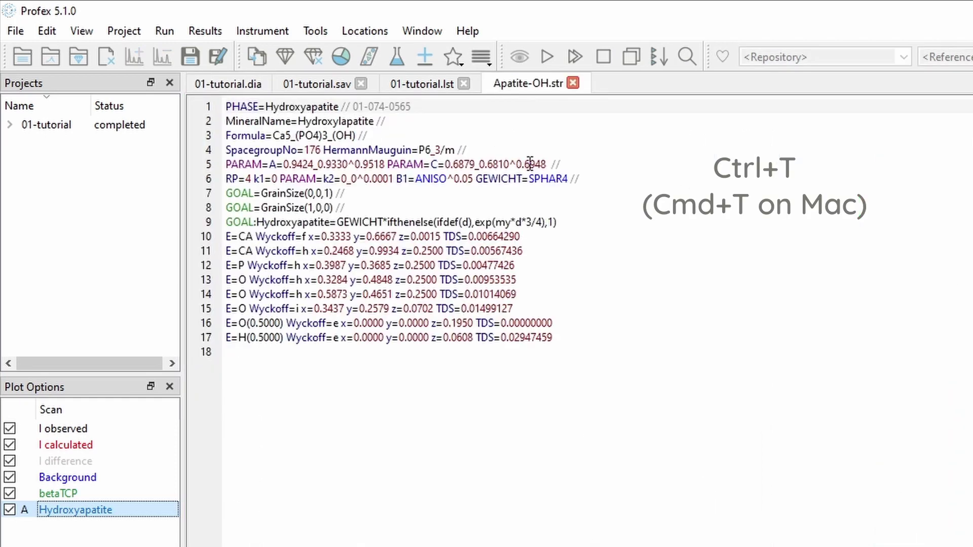
left_click(572, 83)
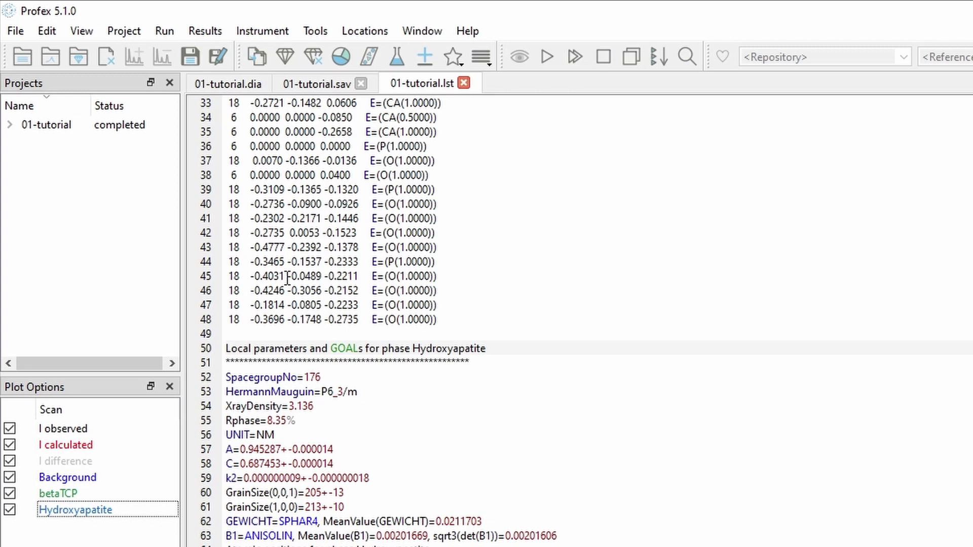
Open TCP-beta.str from line 7 of 01-tutorial.sav with Ctrl+T, then close it.
left_click(322, 83)
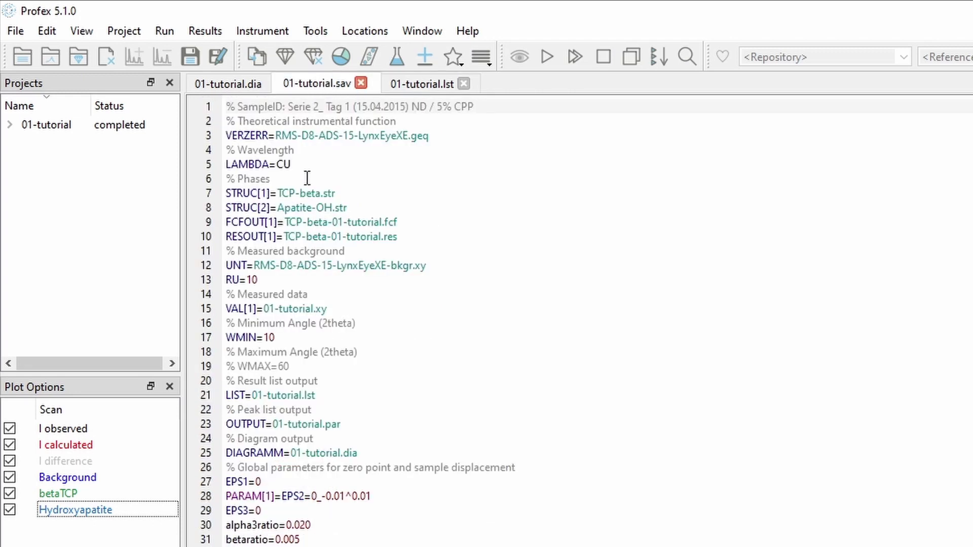
left_click(303, 194)
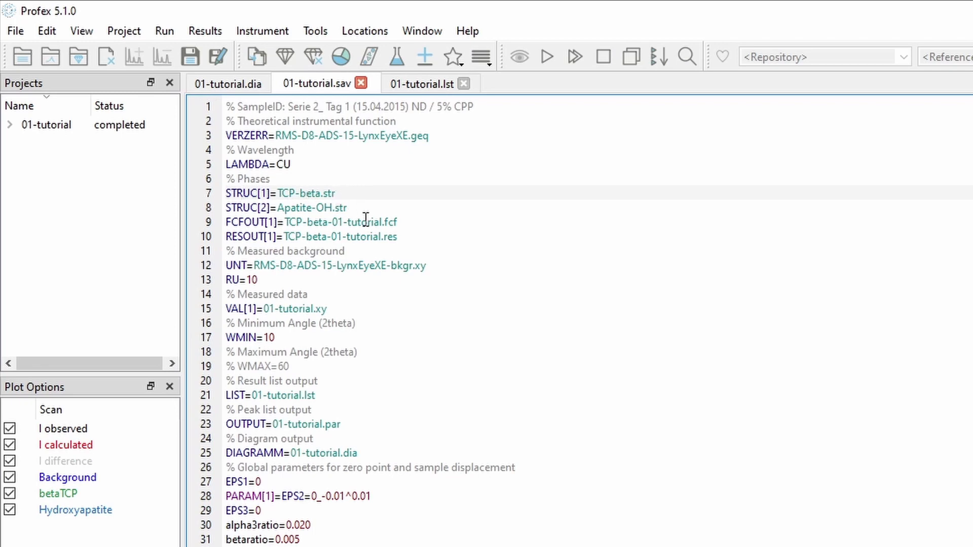
key("ctrl+t")
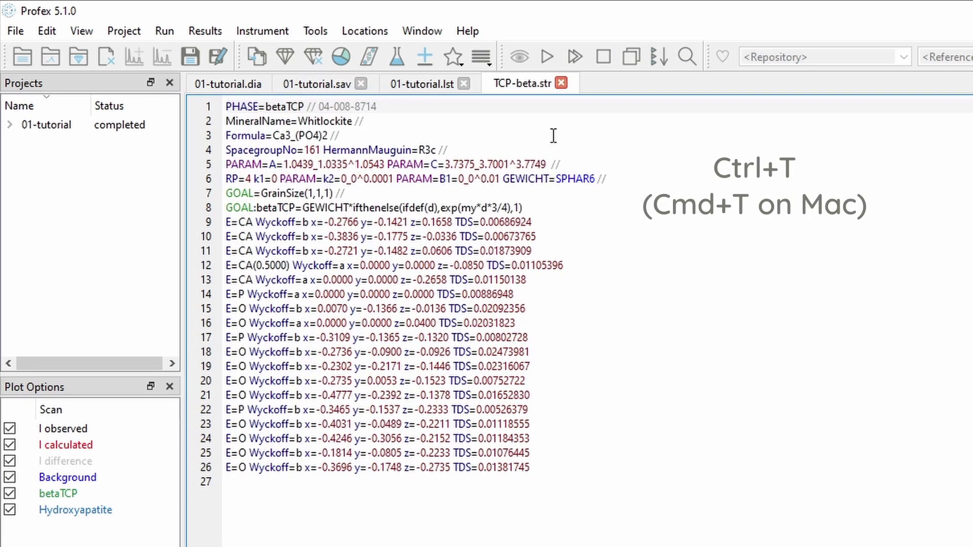
left_click(561, 82)
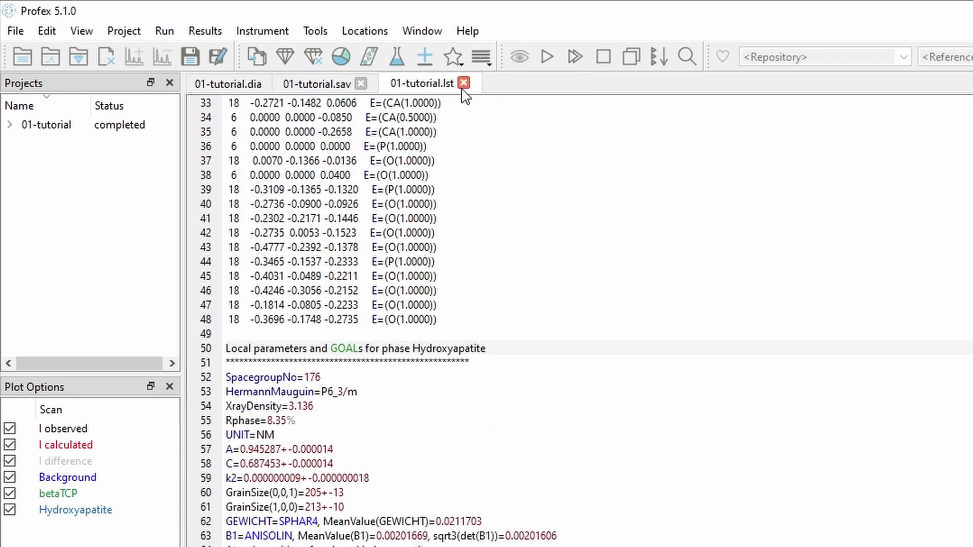
scroll(584, 370, "up", 8)
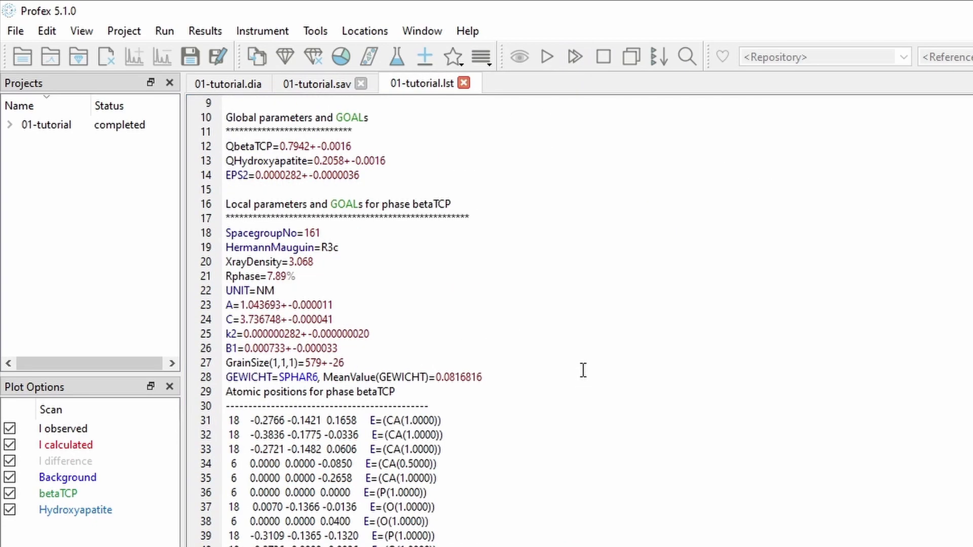
Select betaTCP atomic position lines in 01-tutorial.lst and open their structure file with Ctrl+T.
left_click(381, 215)
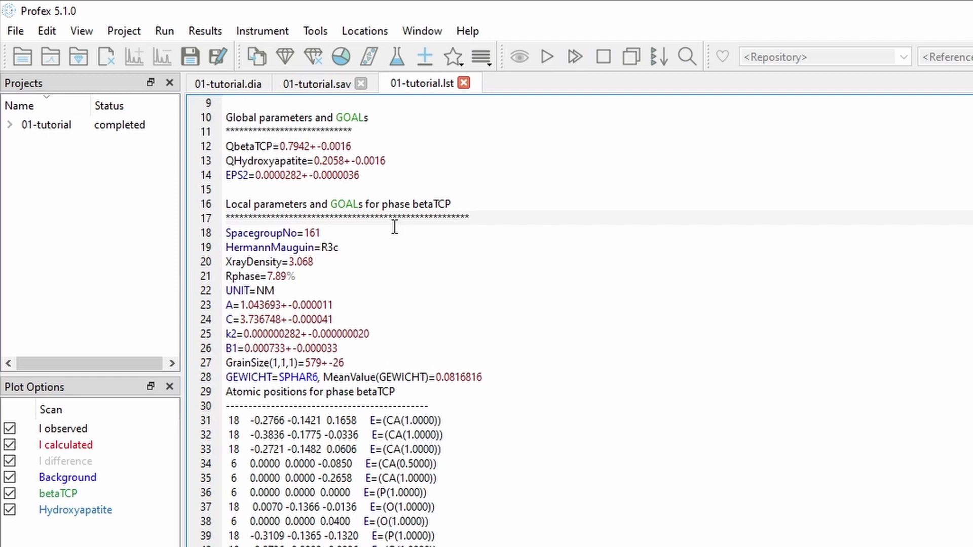
left_click(429, 273)
left_click(519, 507)
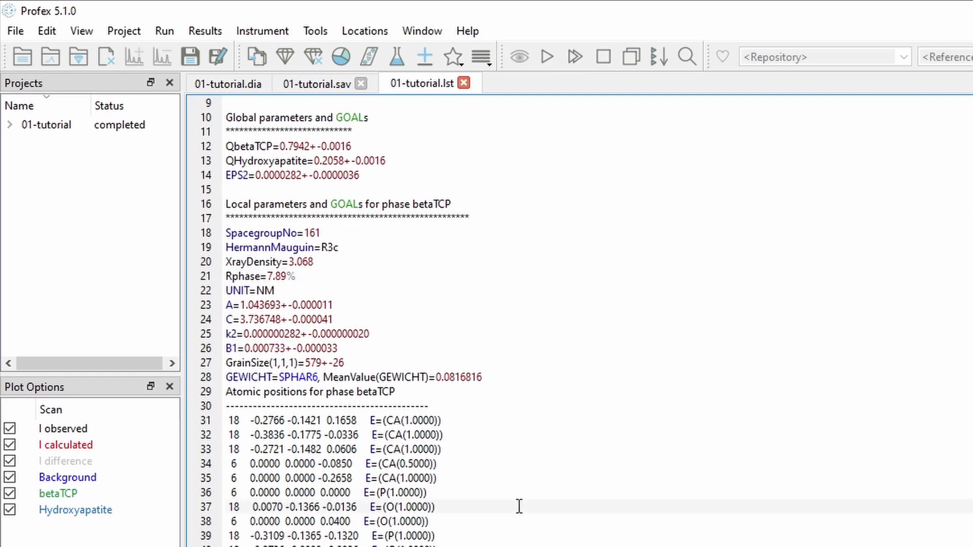
left_click(444, 332)
left_click(497, 476)
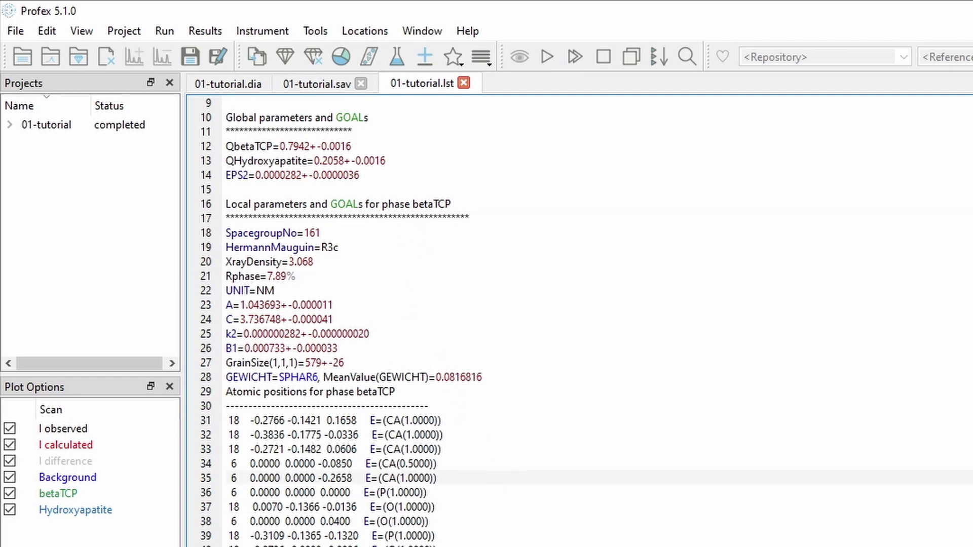
key("ctrl+t")
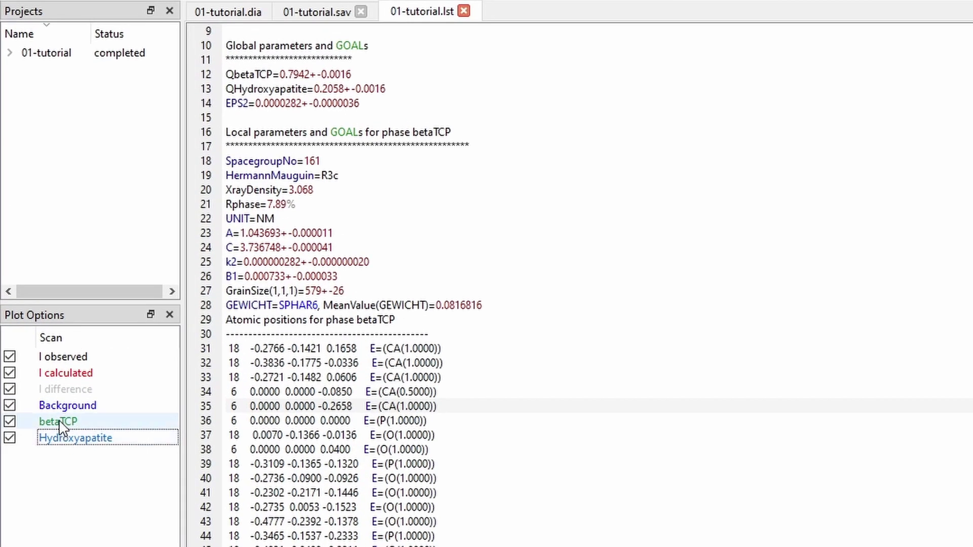
Alternate betaTCP and Hydroxyapatite in Plot Options to jump the listing between phase sections.
left_click(60, 422)
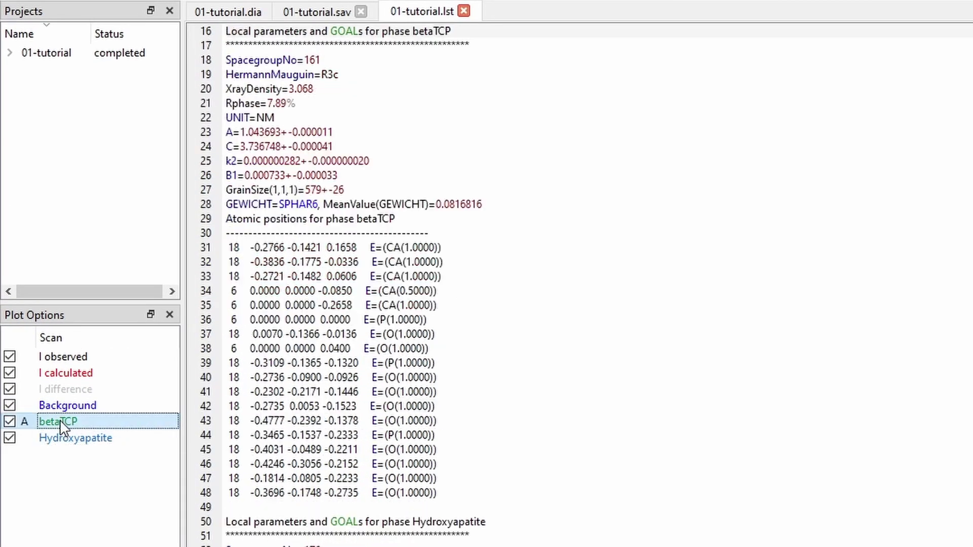
left_click(79, 439)
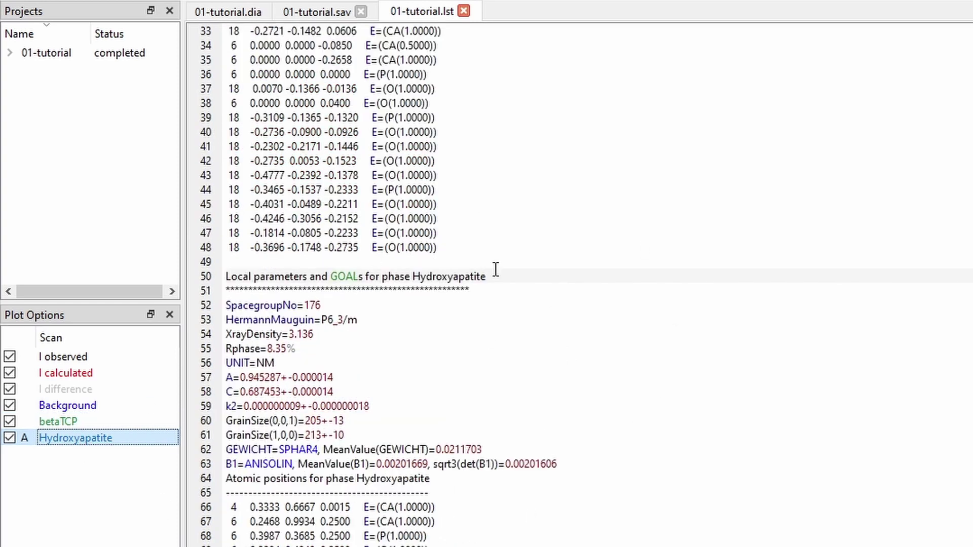
left_click(69, 421)
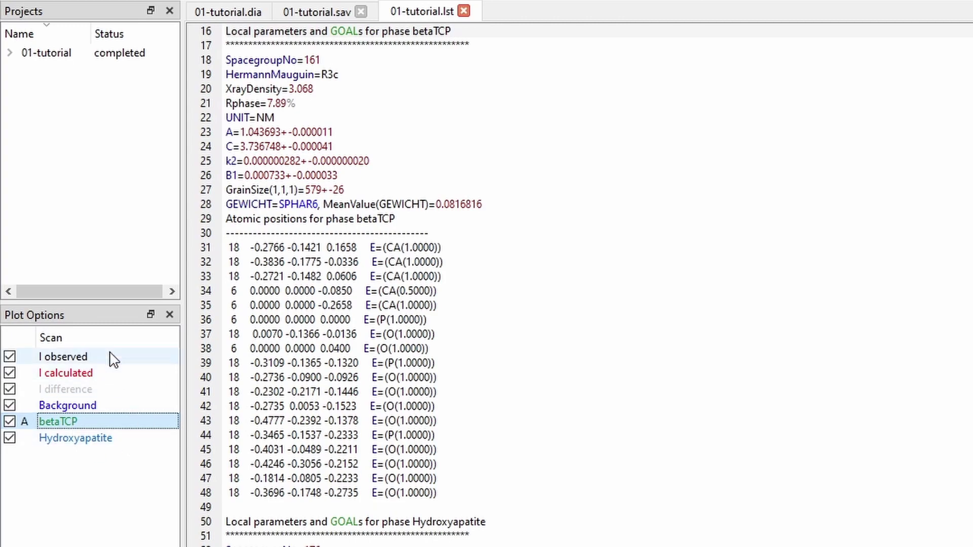
left_click(87, 438)
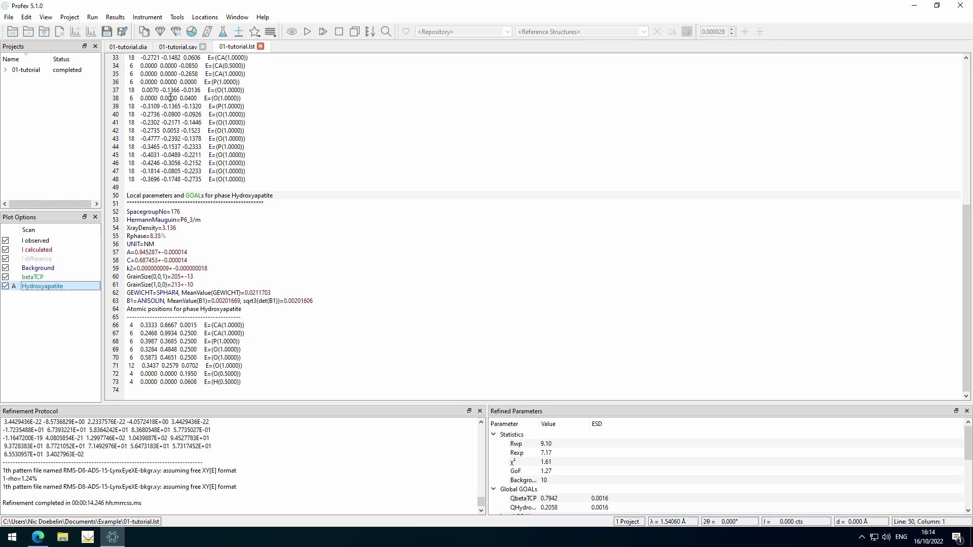
Visit the diffraction plot, return to 01-tutorial.lst, and jump between betaTCP and Hydroxyapatite again.
left_click(157, 38)
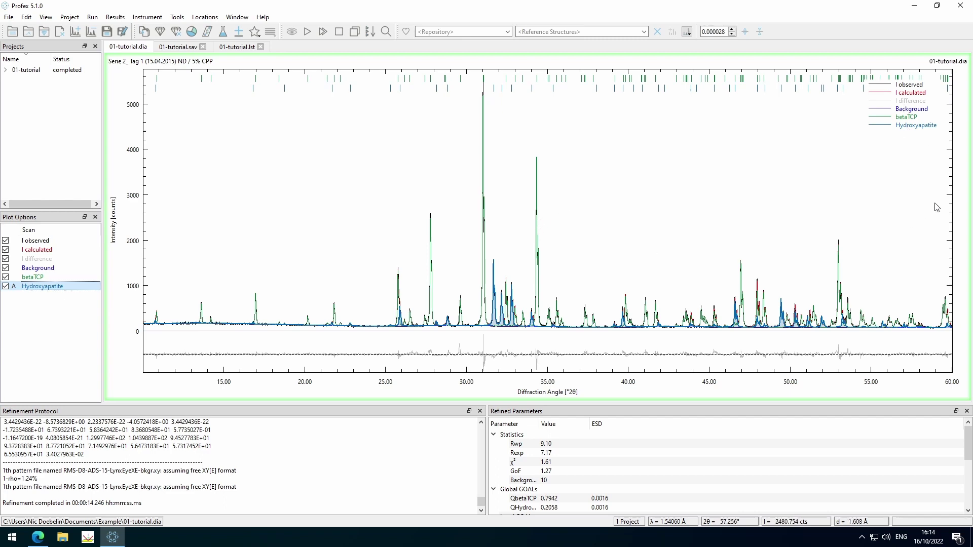
left_click(231, 49)
left_click(48, 279)
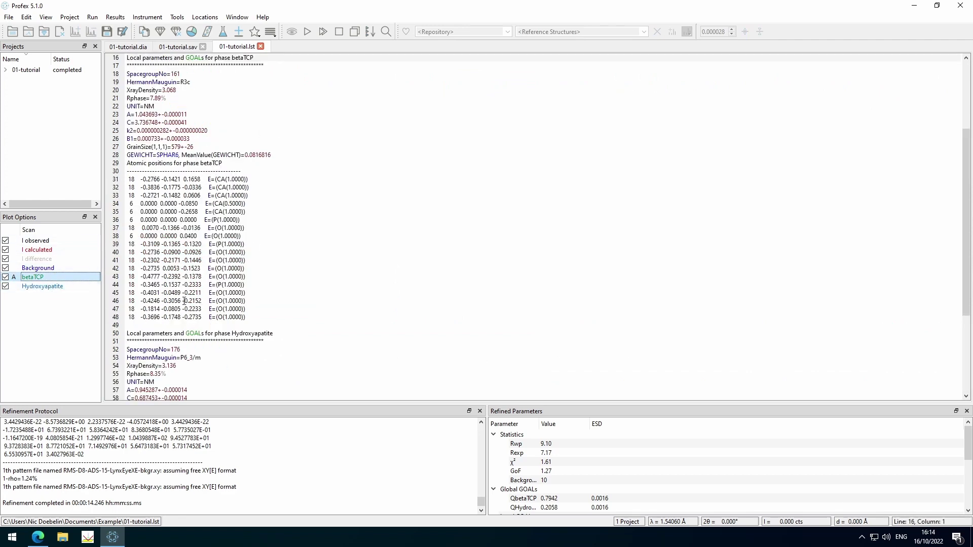
left_click(52, 287)
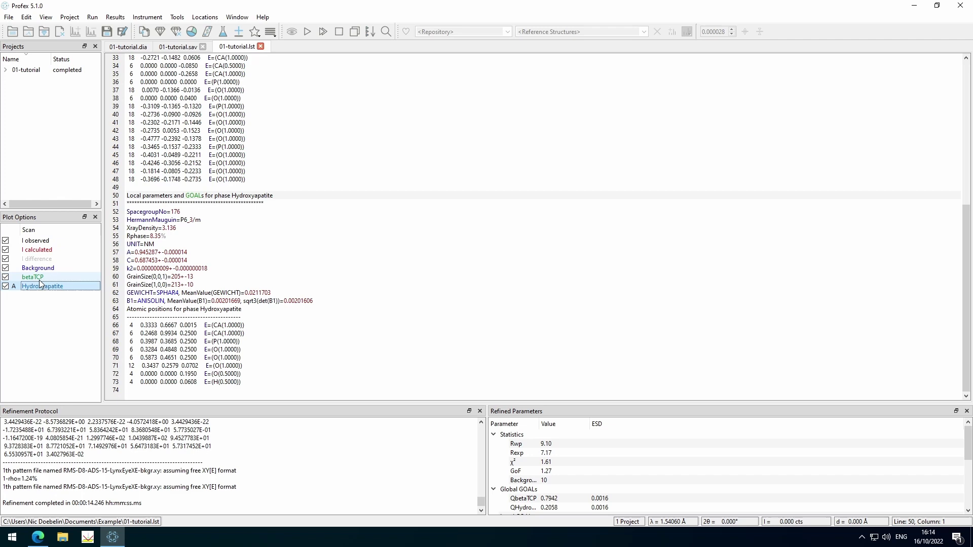
left_click(33, 277)
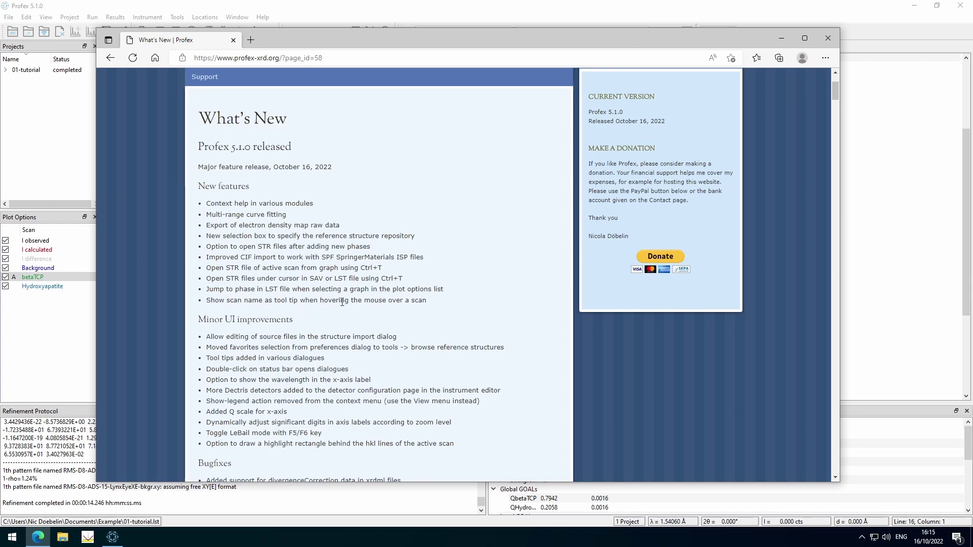
Bring Profex forward on the 01-tutorial.dia plot and zoom into about 30.6–35.6° 2θ.
left_click(62, 340)
left_click(128, 46)
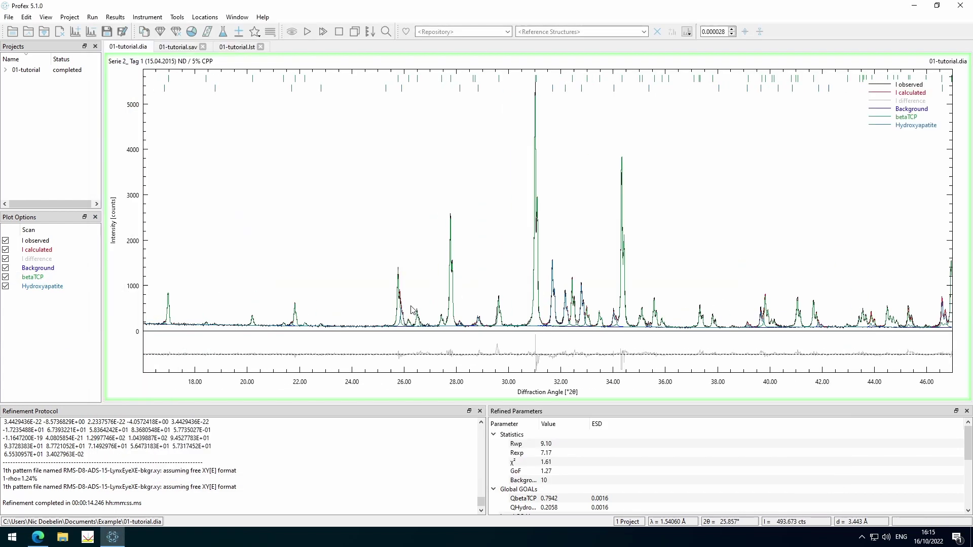
left_click_drag(558, 200, 803, 355)
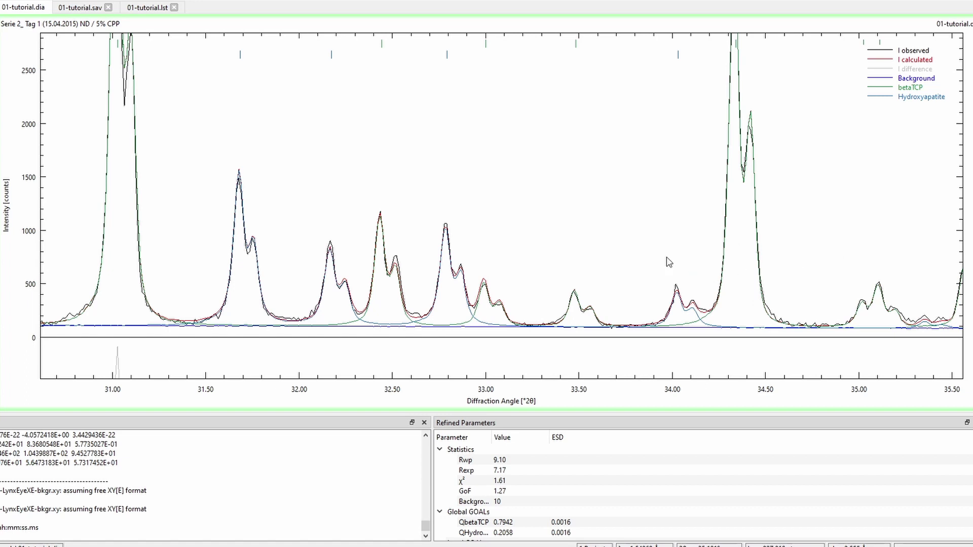
Toggle Hydroxyapatite on and off via its curve, add betaTCP, then clear both selections.
scroll(431, 276, "down", 1)
scroll(826, 256, "up", 1)
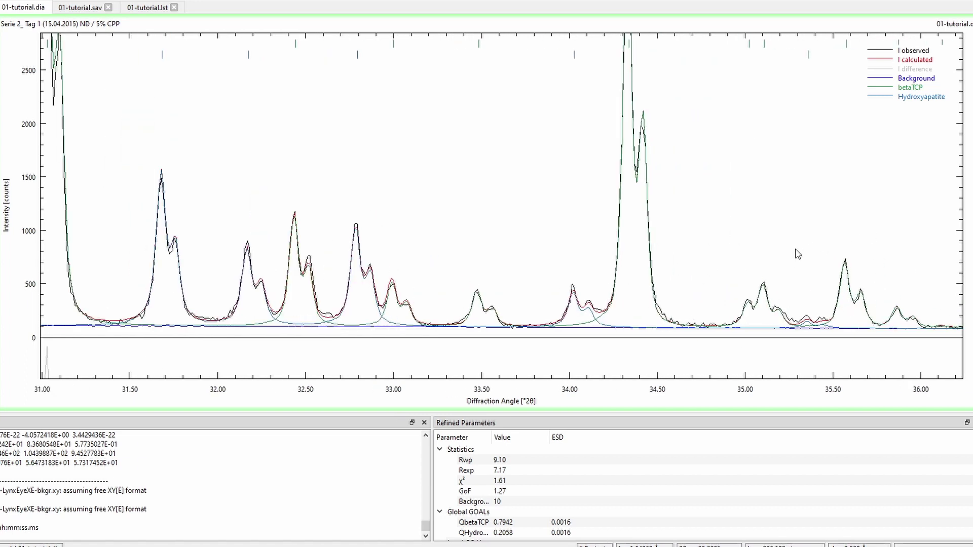
left_click(588, 310, "shift")
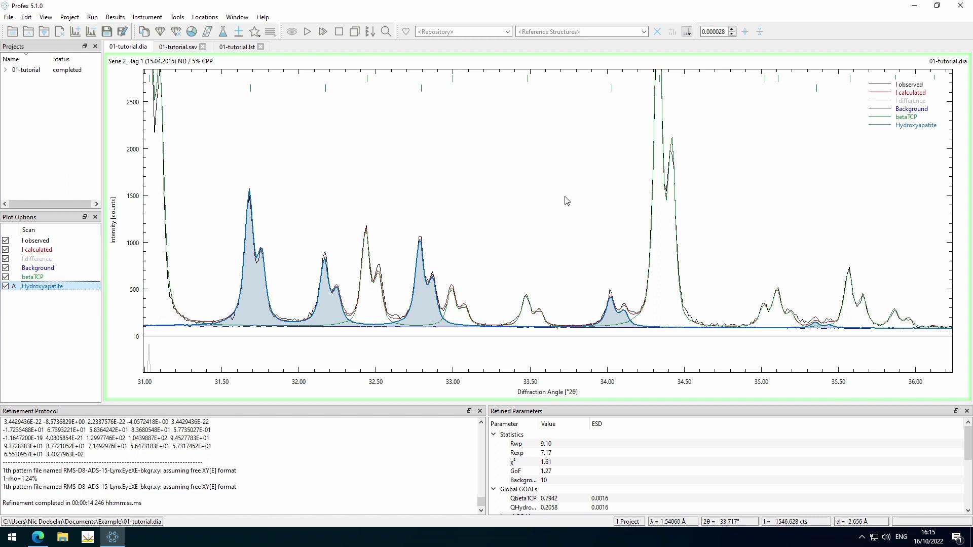
left_click(625, 317, "shift")
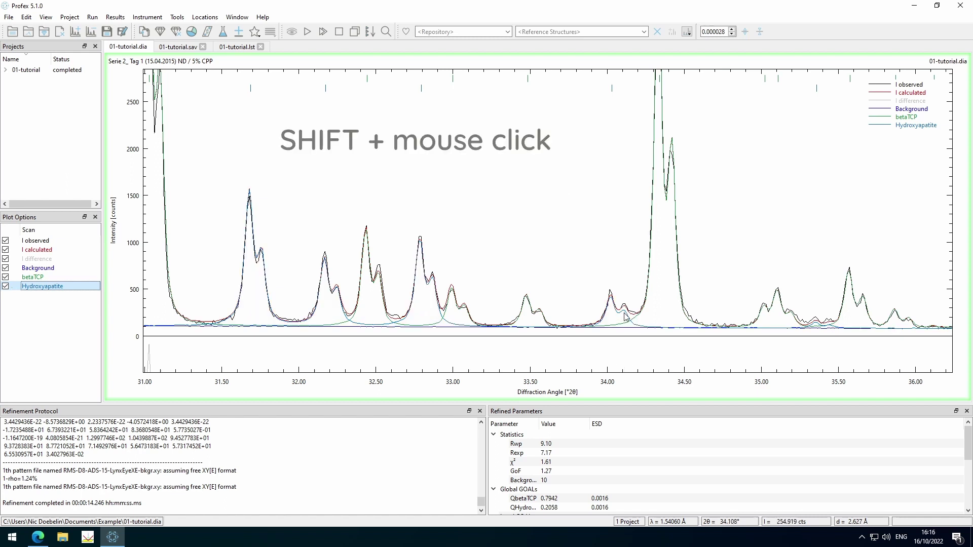
left_click(627, 318, "shift")
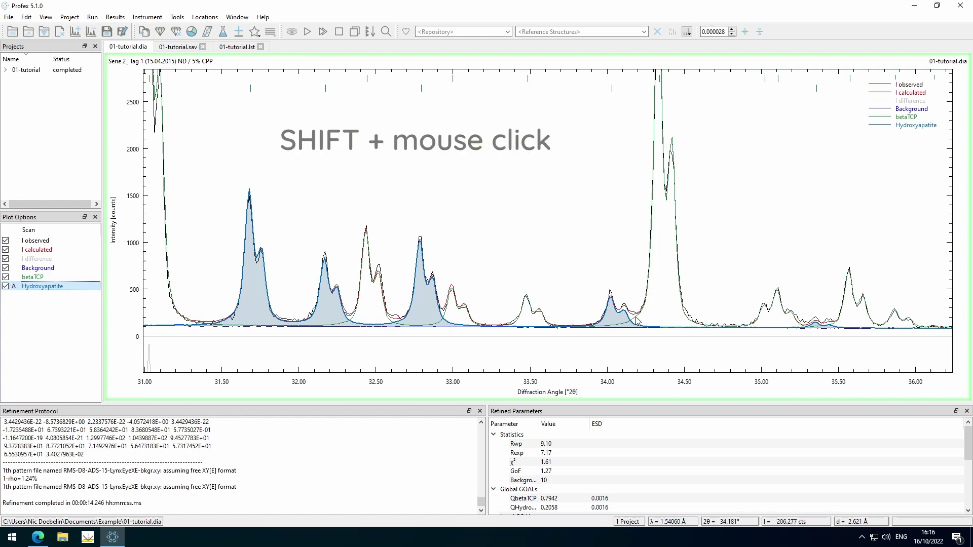
left_click(635, 318, "shift")
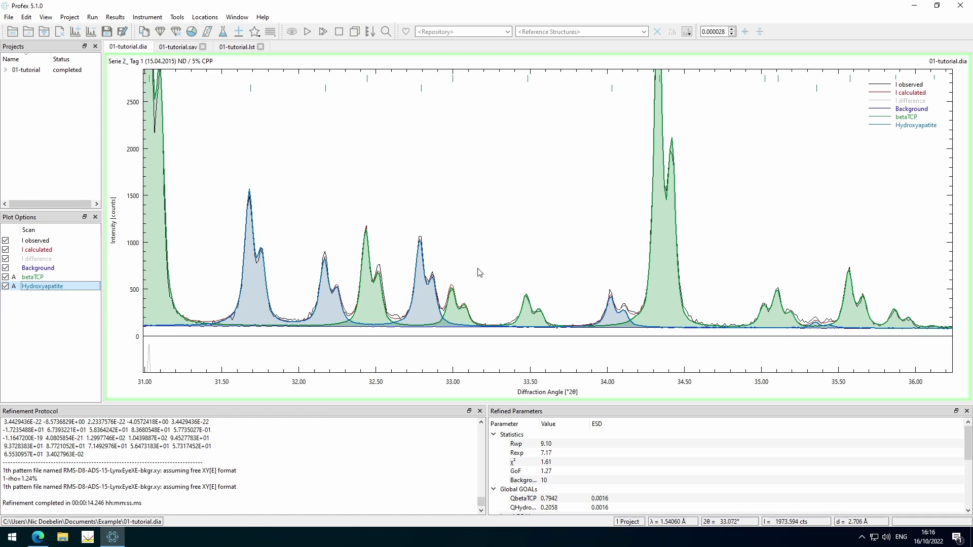
left_click(532, 164, "shift")
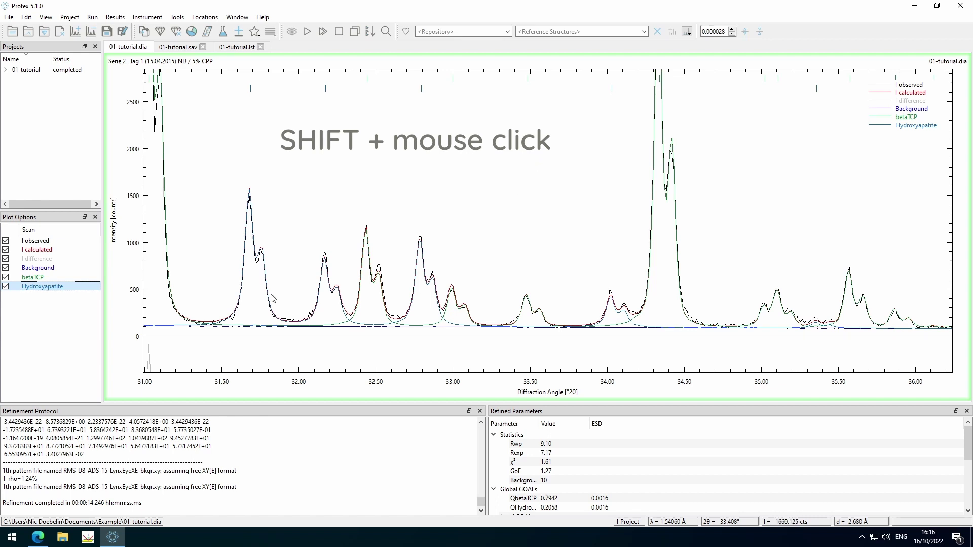
Select betaTCP and Hydroxyapatite from the phase list, clear them, and return to full 2θ range.
left_click(30, 277, "shift")
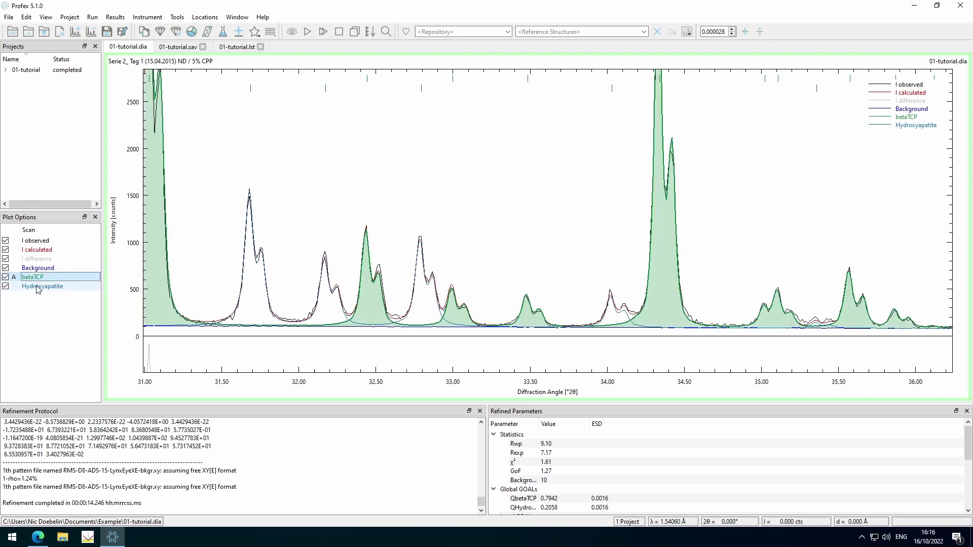
left_click(37, 287, "shift")
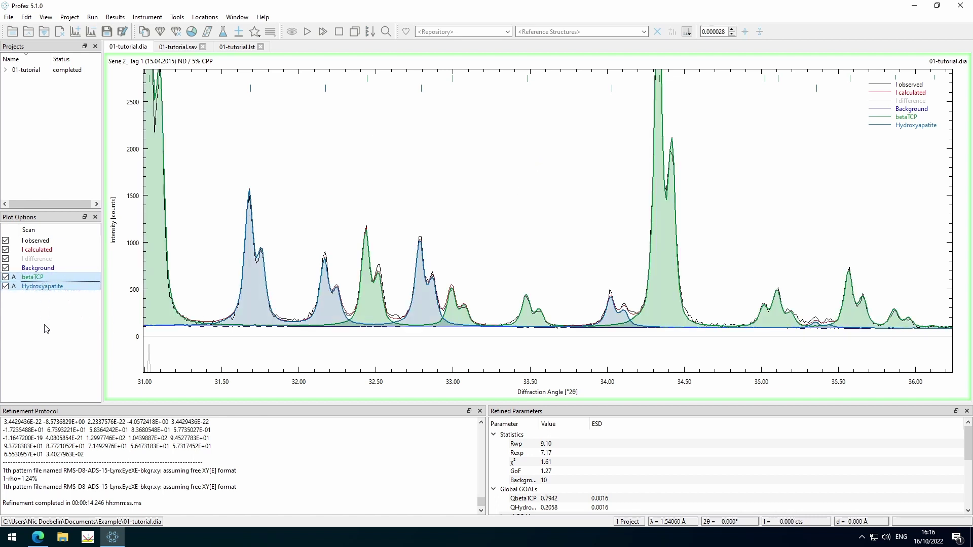
left_click(527, 181, "shift")
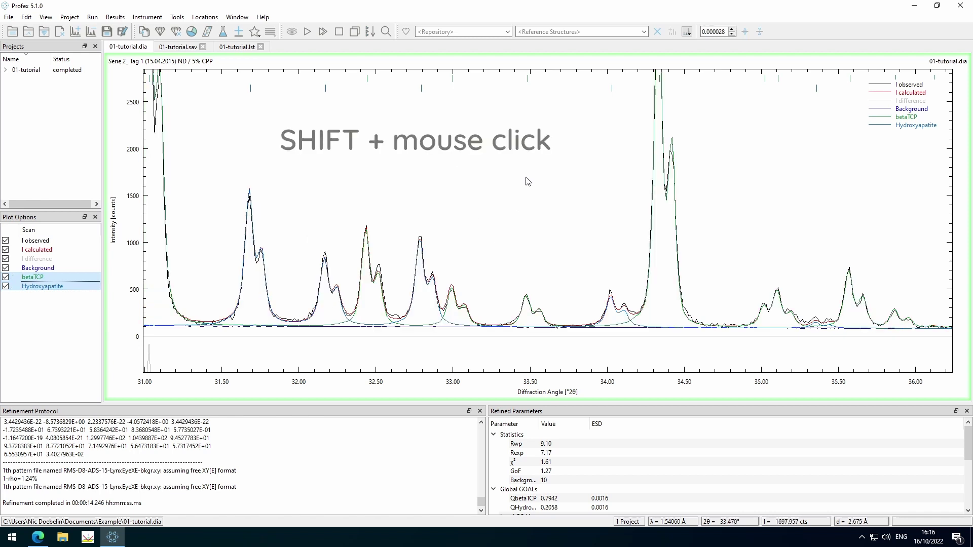
right_click(528, 181)
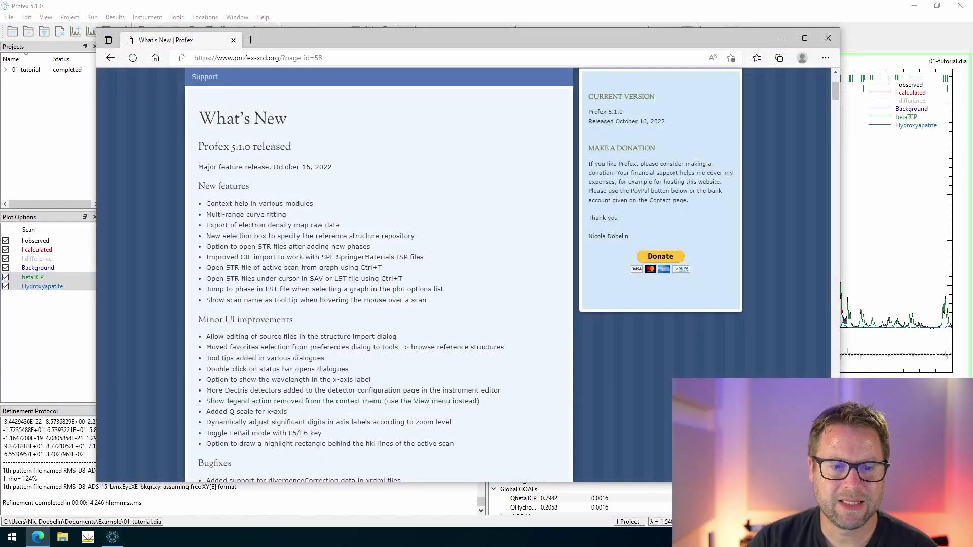
scroll(456, 274, "down", 3)
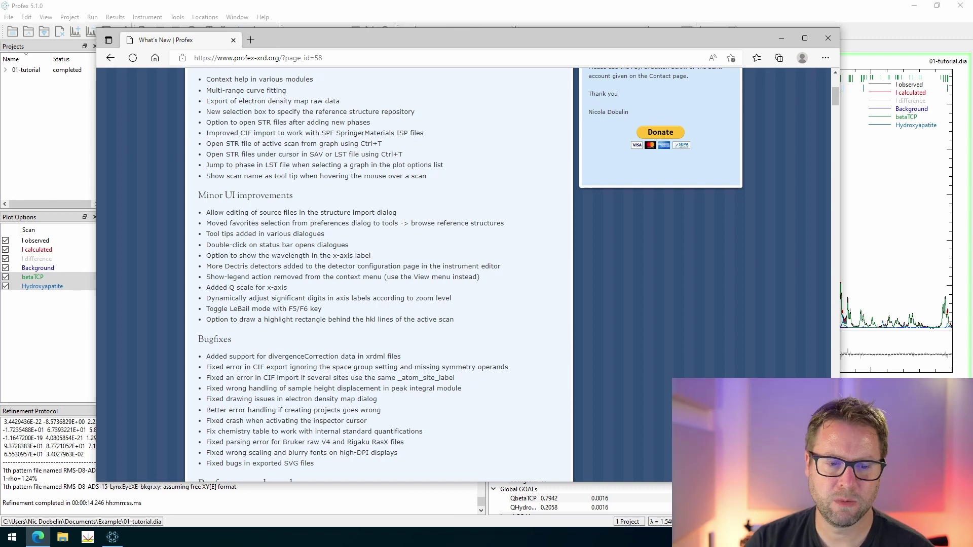
scroll(385, 274, "down", 3)
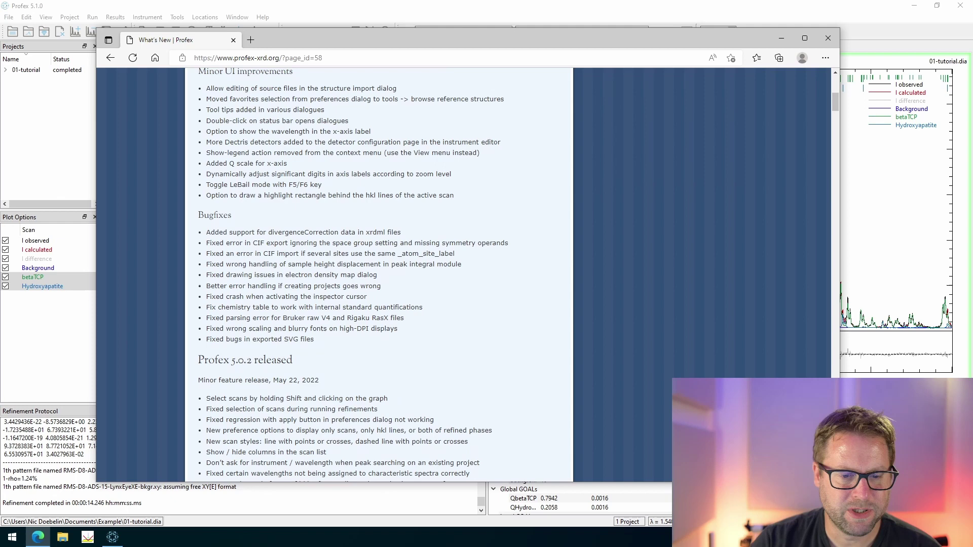
scroll(385, 273, "up", 1)
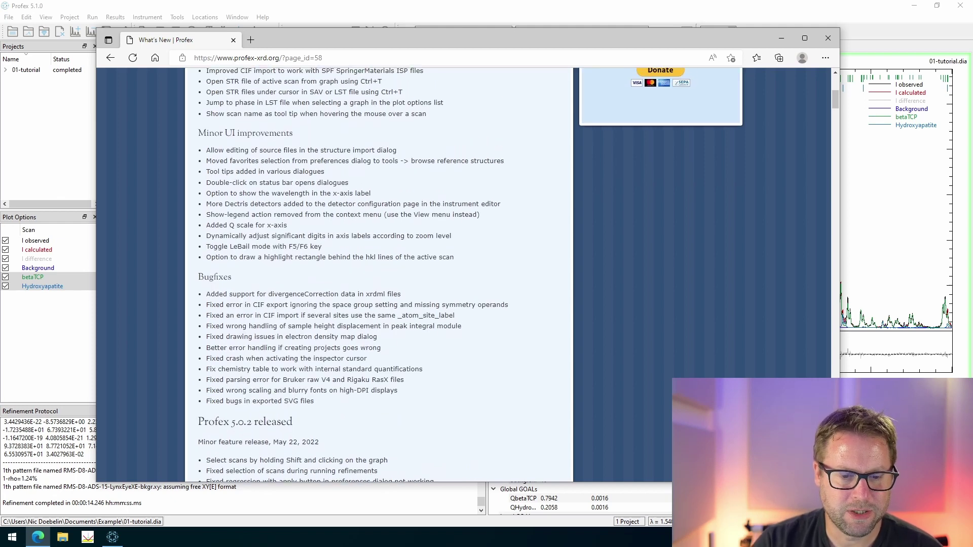
scroll(385, 274, "up", 1)
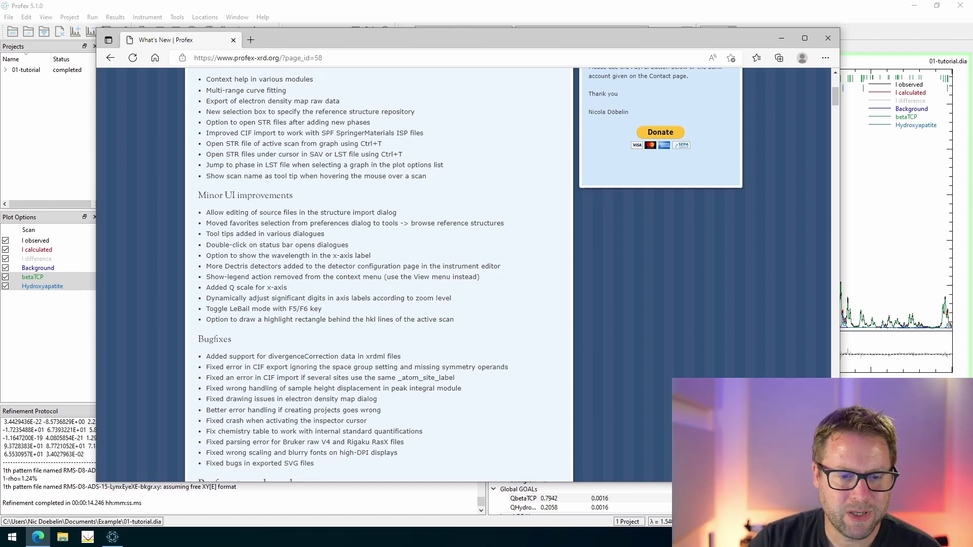
scroll(385, 274, "up", 2)
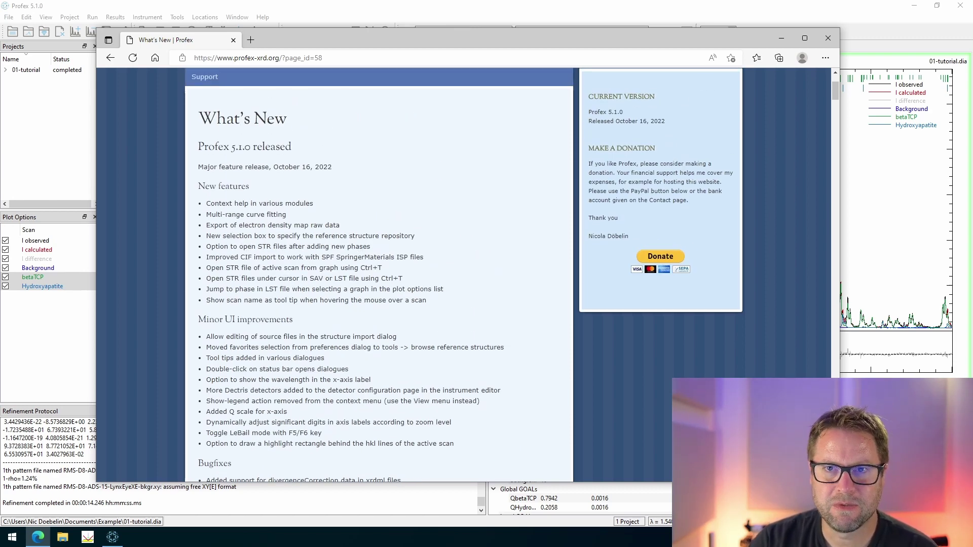